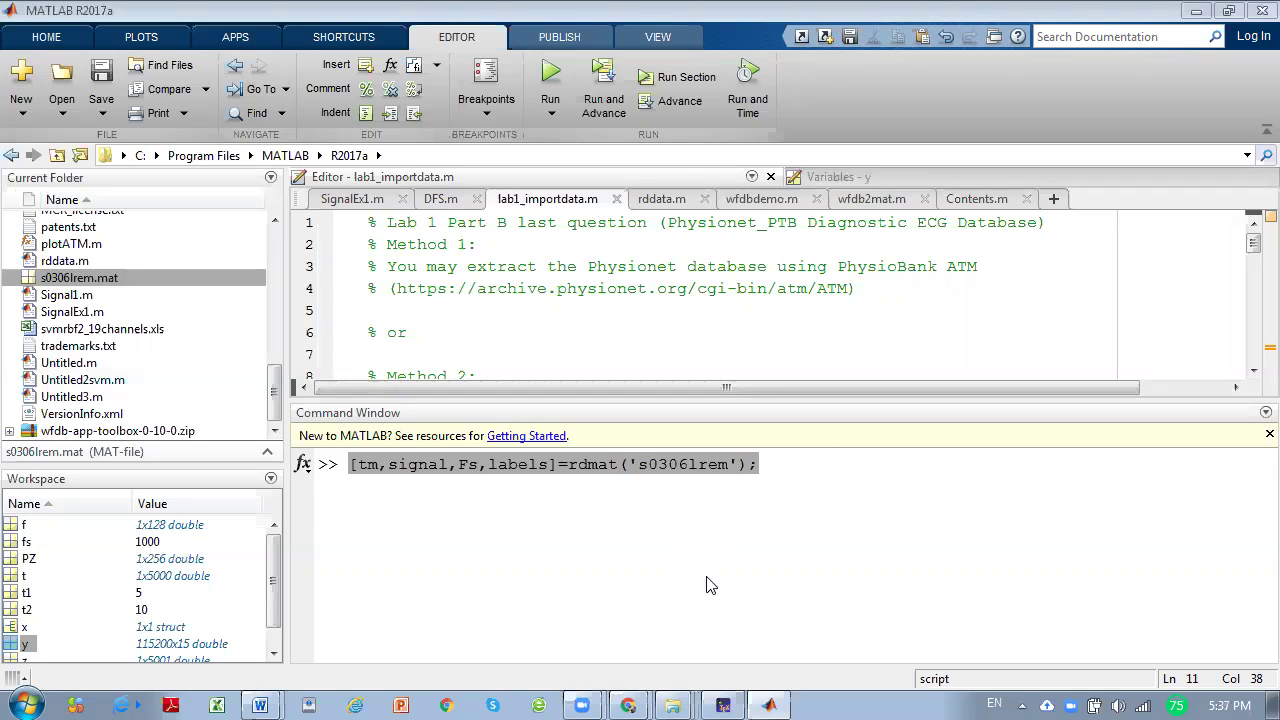
- Copy the PhysioBank ATM URL from the line 4 comment of lab1_importdata.m
left_click_drag(852, 288, 398, 290)
right_click(408, 288)
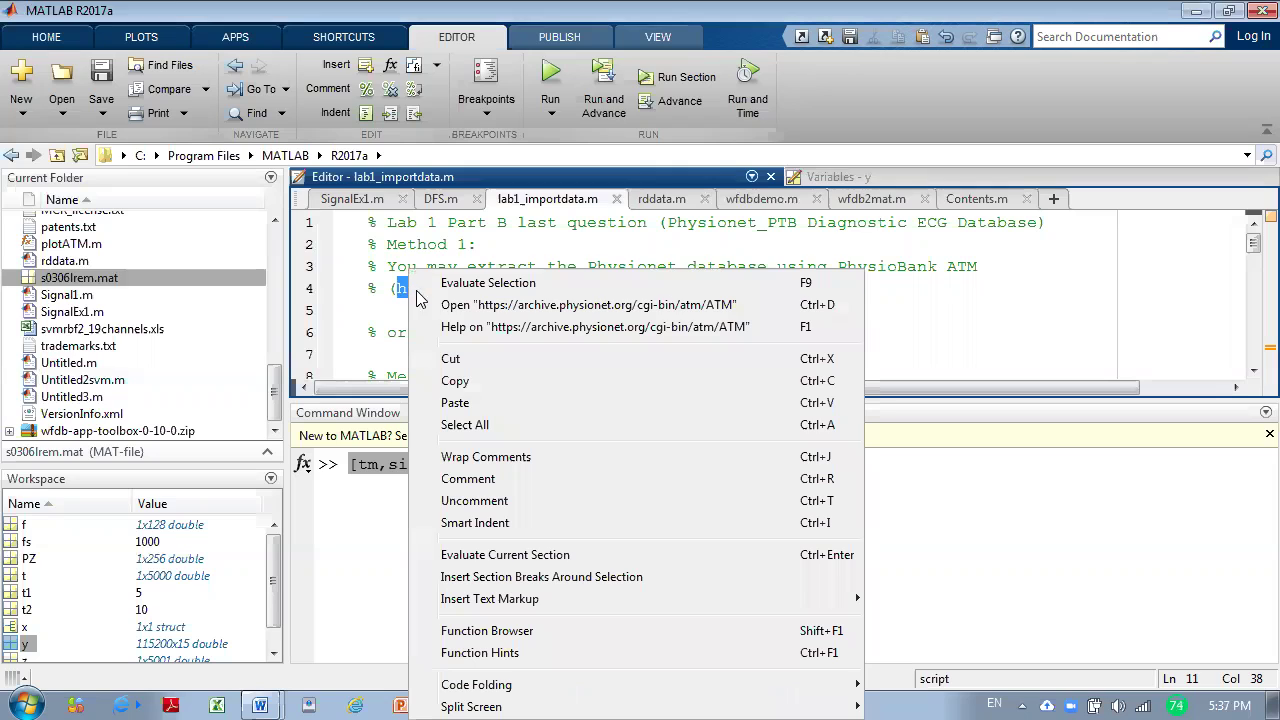
left_click(455, 381)
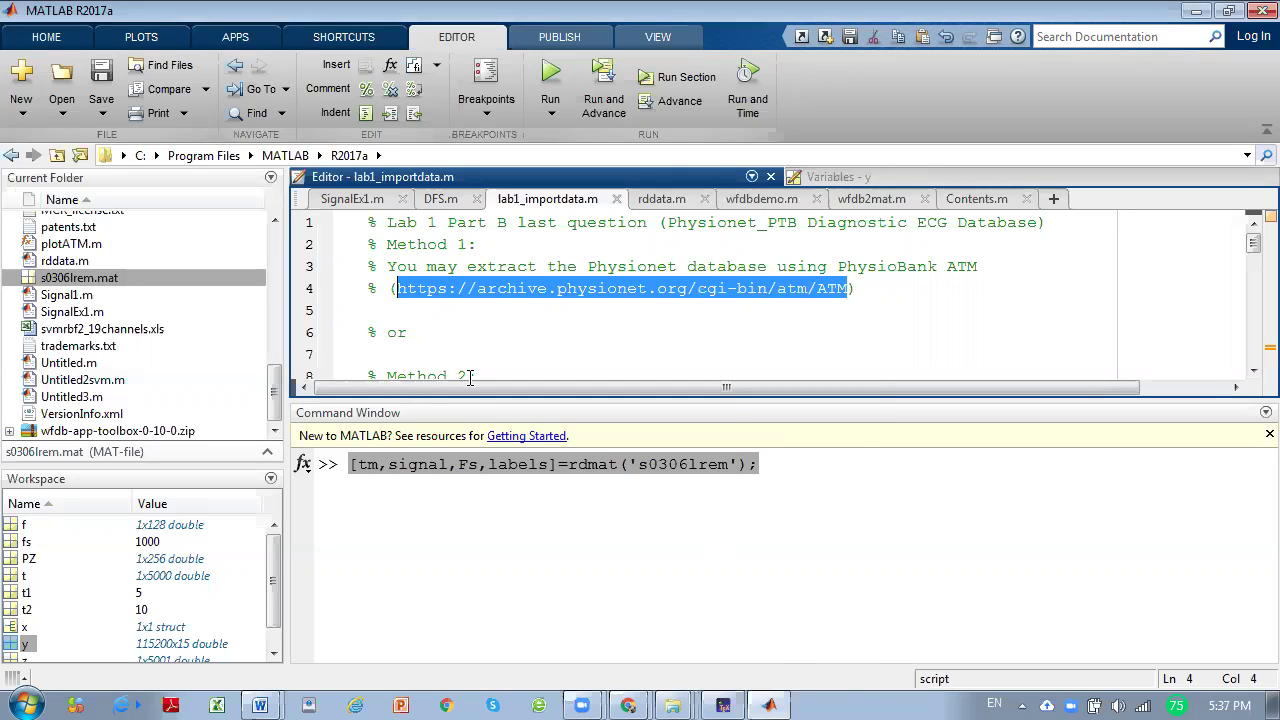
- Load the PhysioBank ATM page in a new Chrome tab from the copied URL
mouse_move(628, 705)
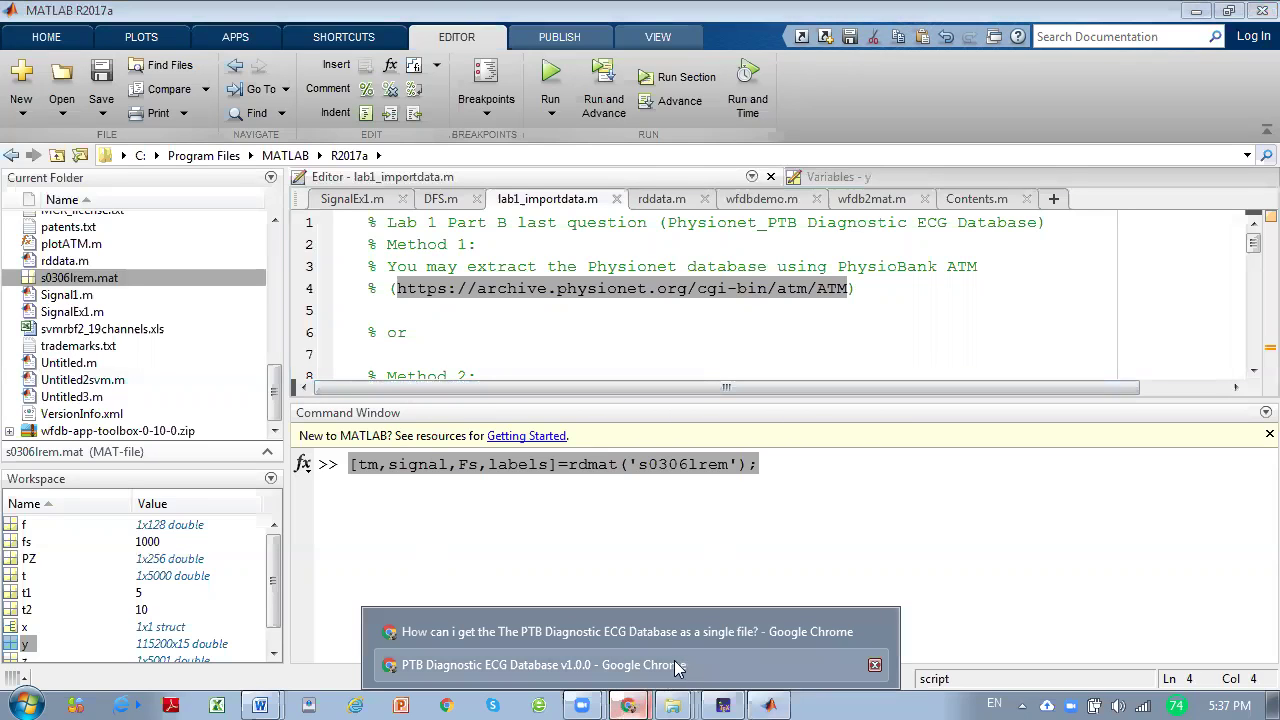
left_click(674, 660)
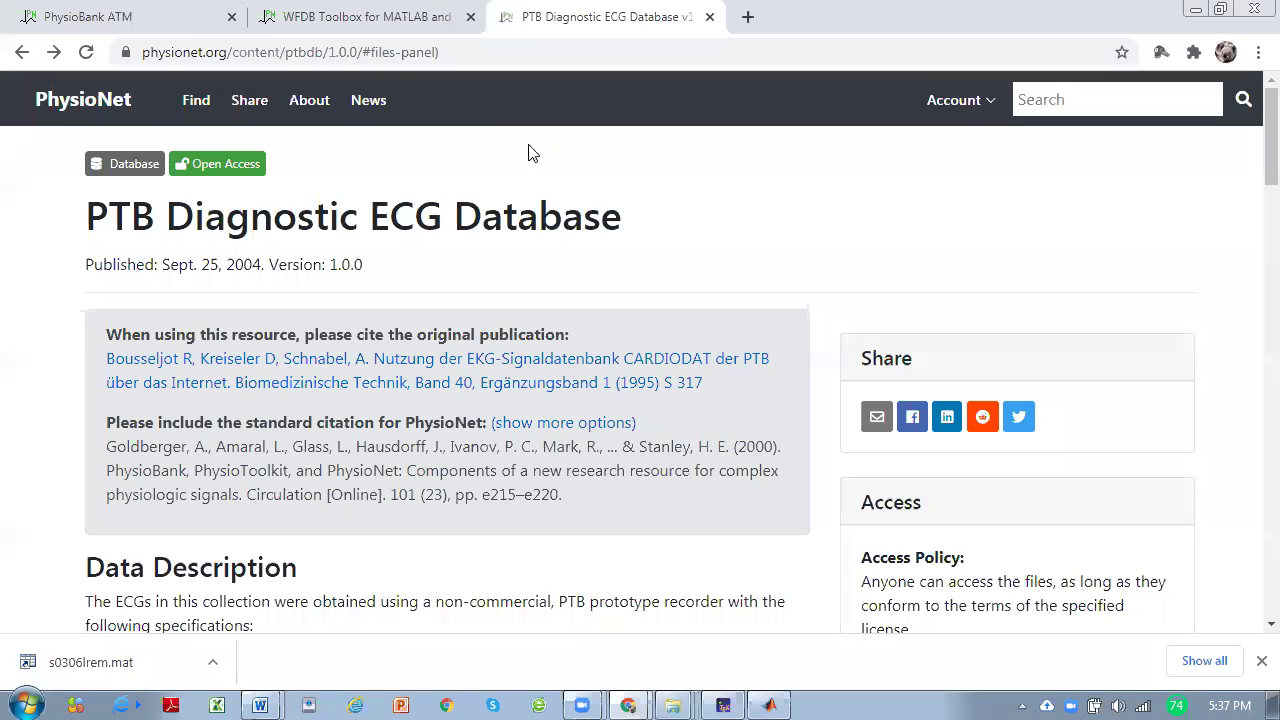
left_click(745, 25)
key("ctrl+v")
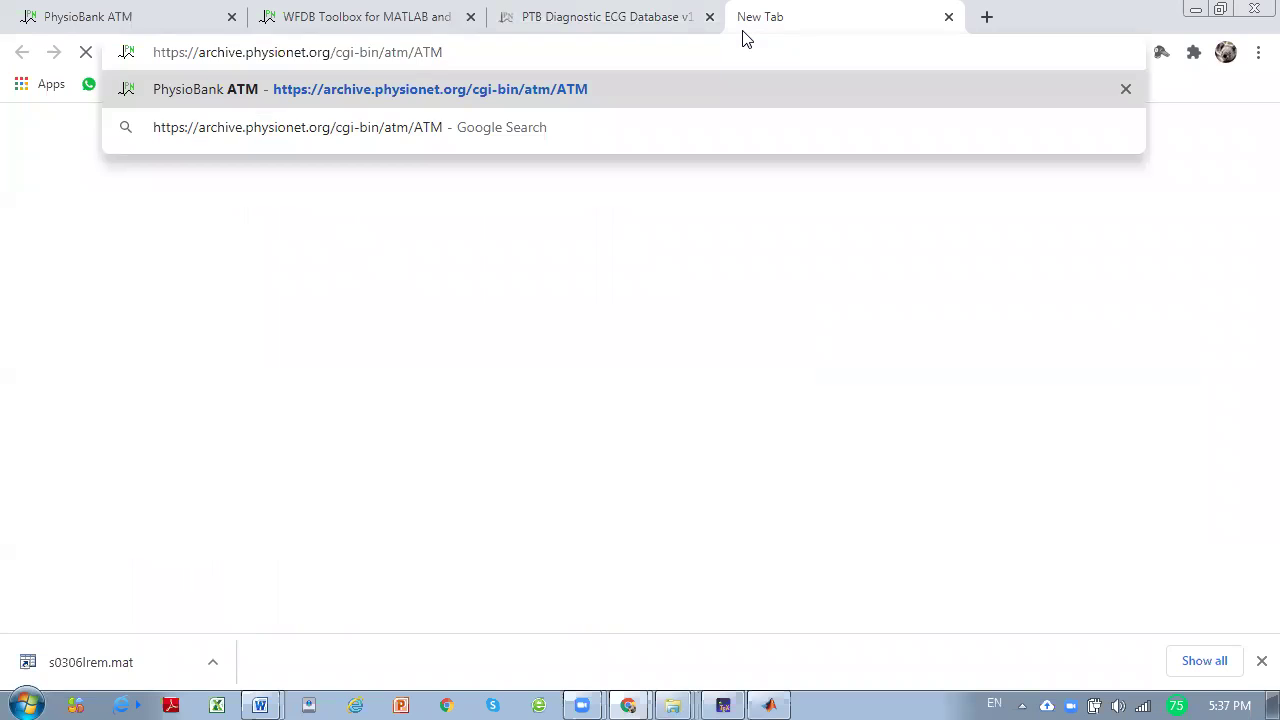
key("Return")
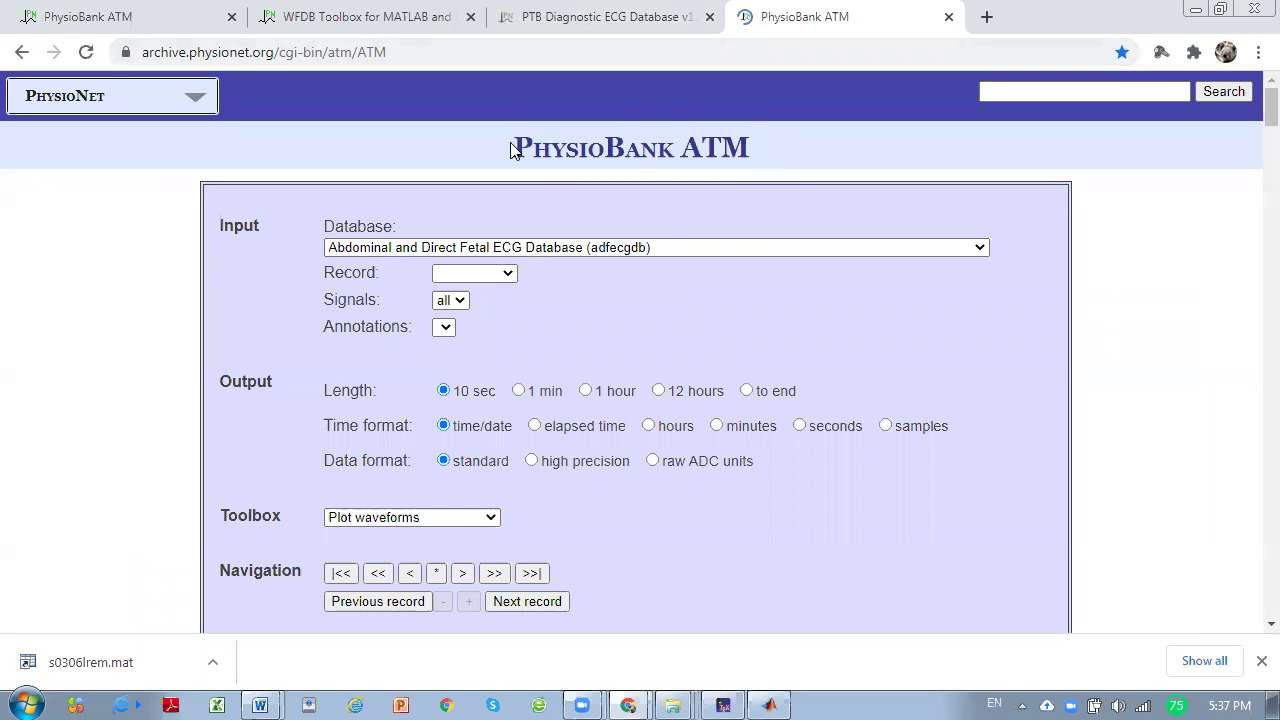
- Open the ATM database list and scroll toward the PTB Diagnostic ECG Database
left_click_drag(514, 143, 754, 171)
left_click(758, 180)
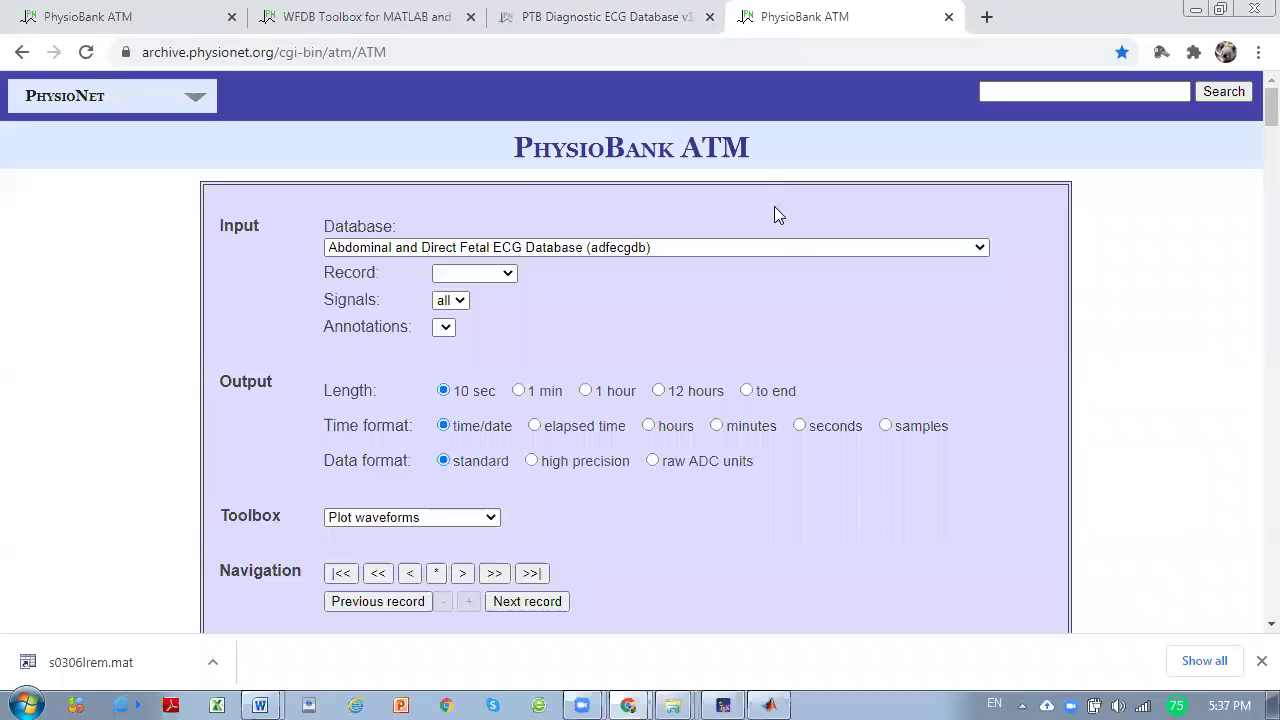
left_click(788, 248)
scroll(580, 435, "down", 10)
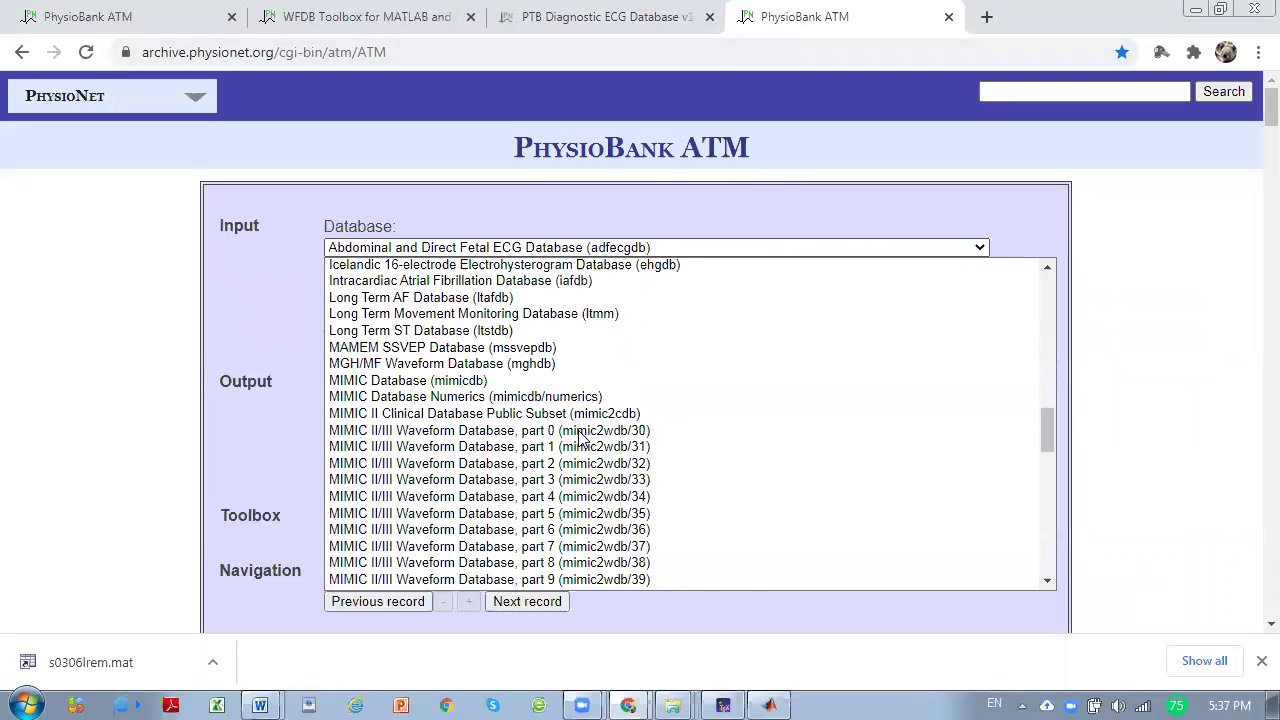
scroll(580, 438, "down", 4)
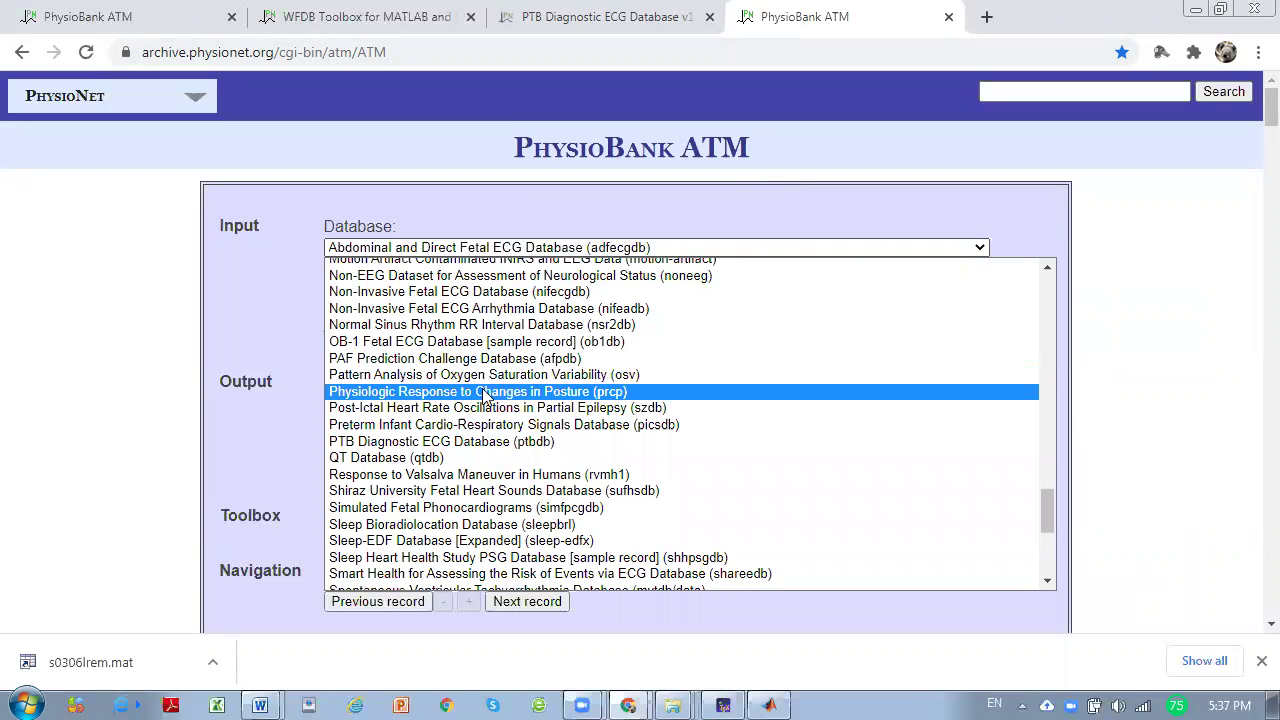
- Select the PTB Diagnostic ECG Database and record patient104/s0306lre
left_click(477, 442)
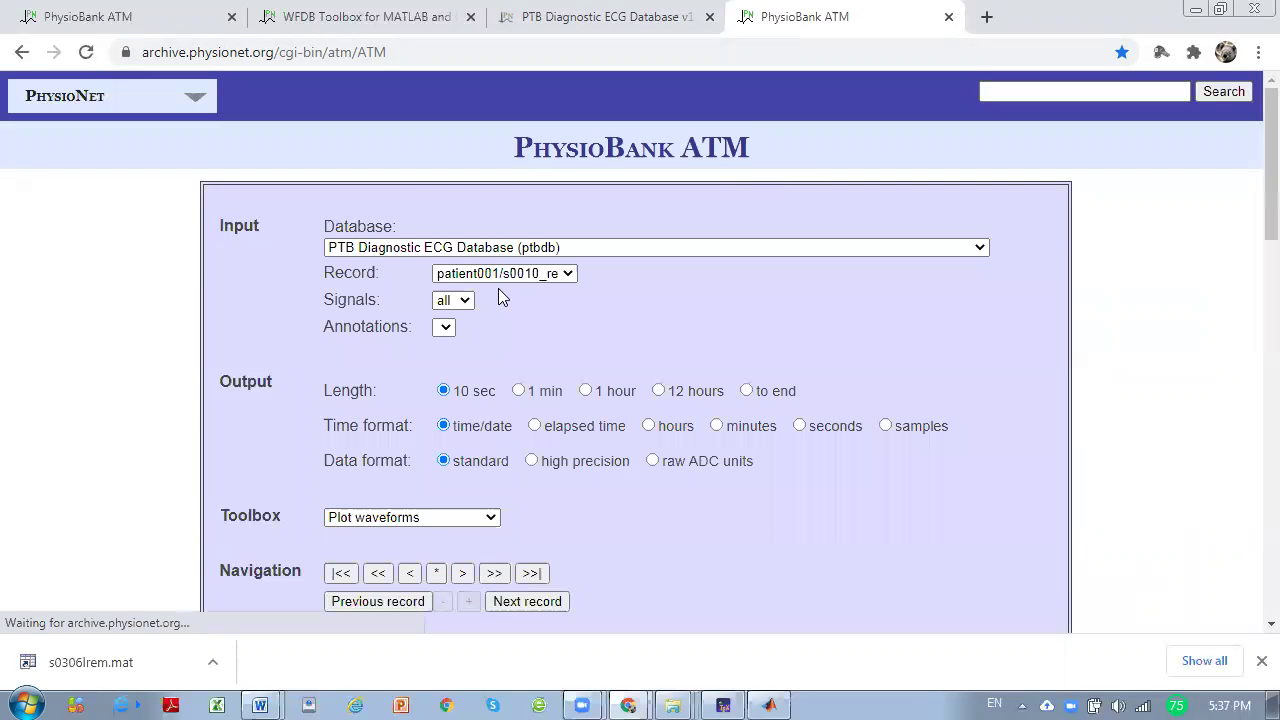
left_click(533, 276)
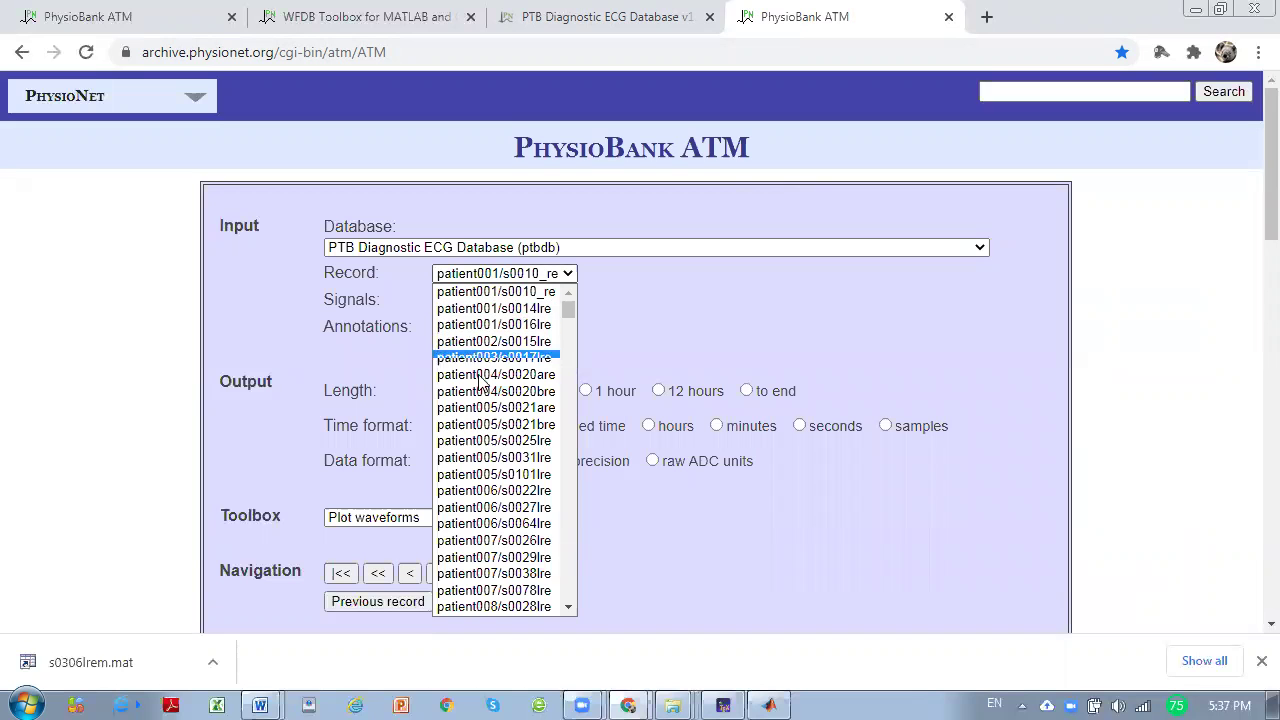
scroll(483, 450, "down", 1)
scroll(485, 455, "down", 20)
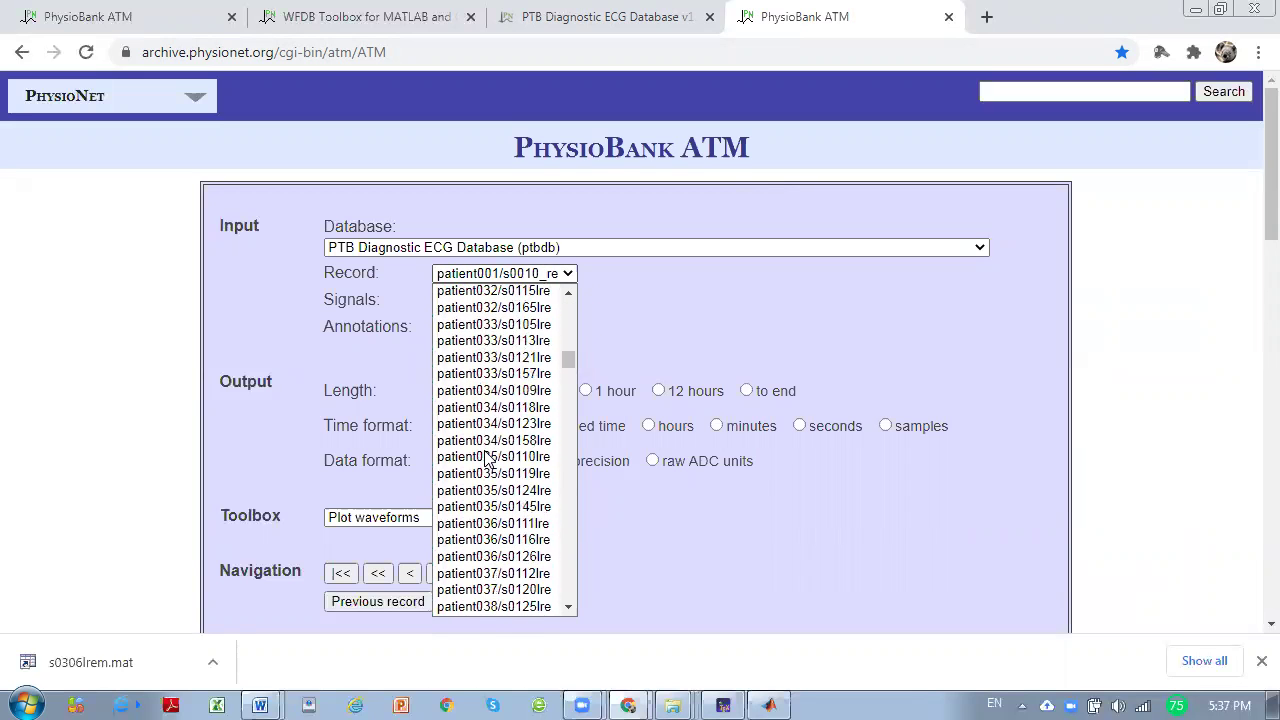
scroll(487, 457, "down", 20)
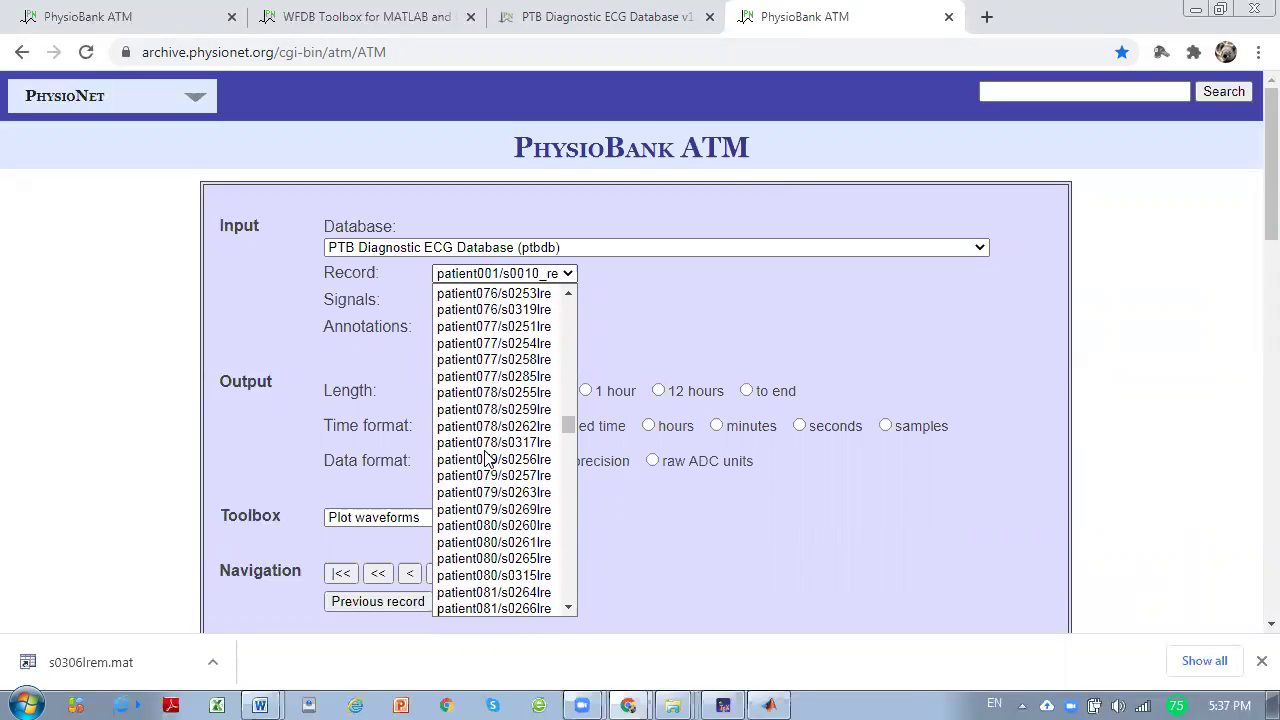
scroll(487, 458, "down", 8)
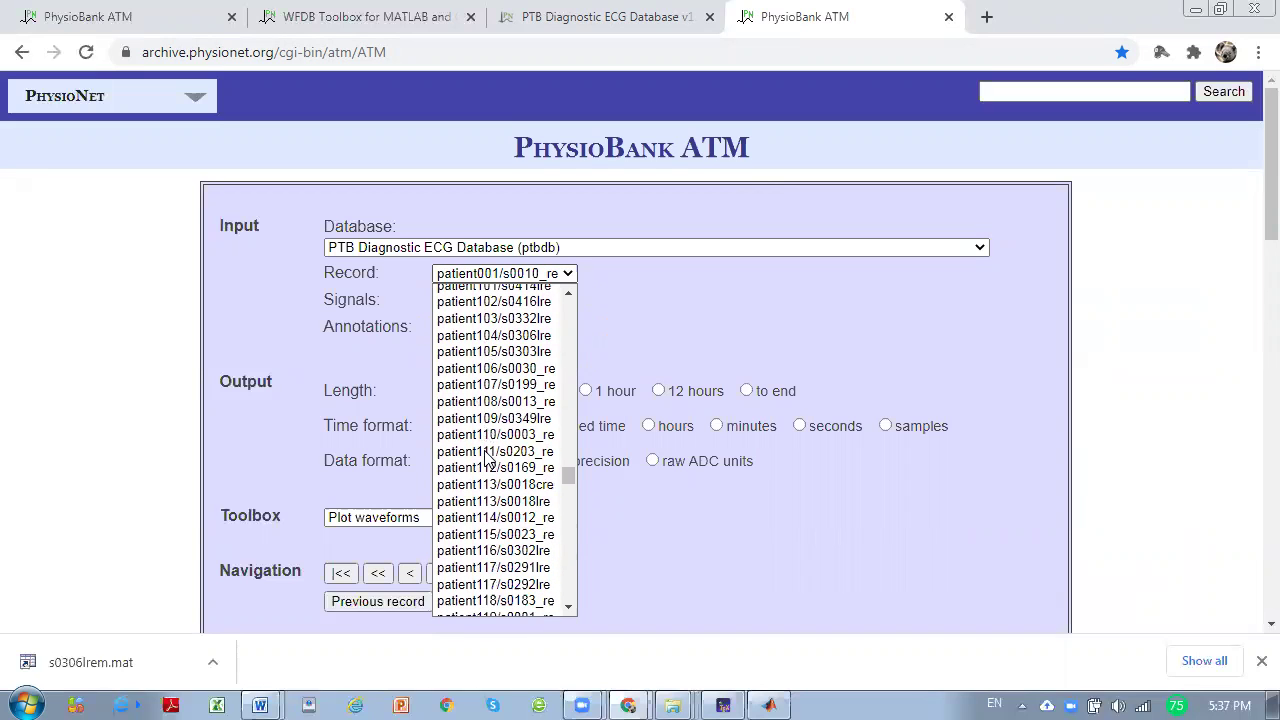
left_click(516, 336)
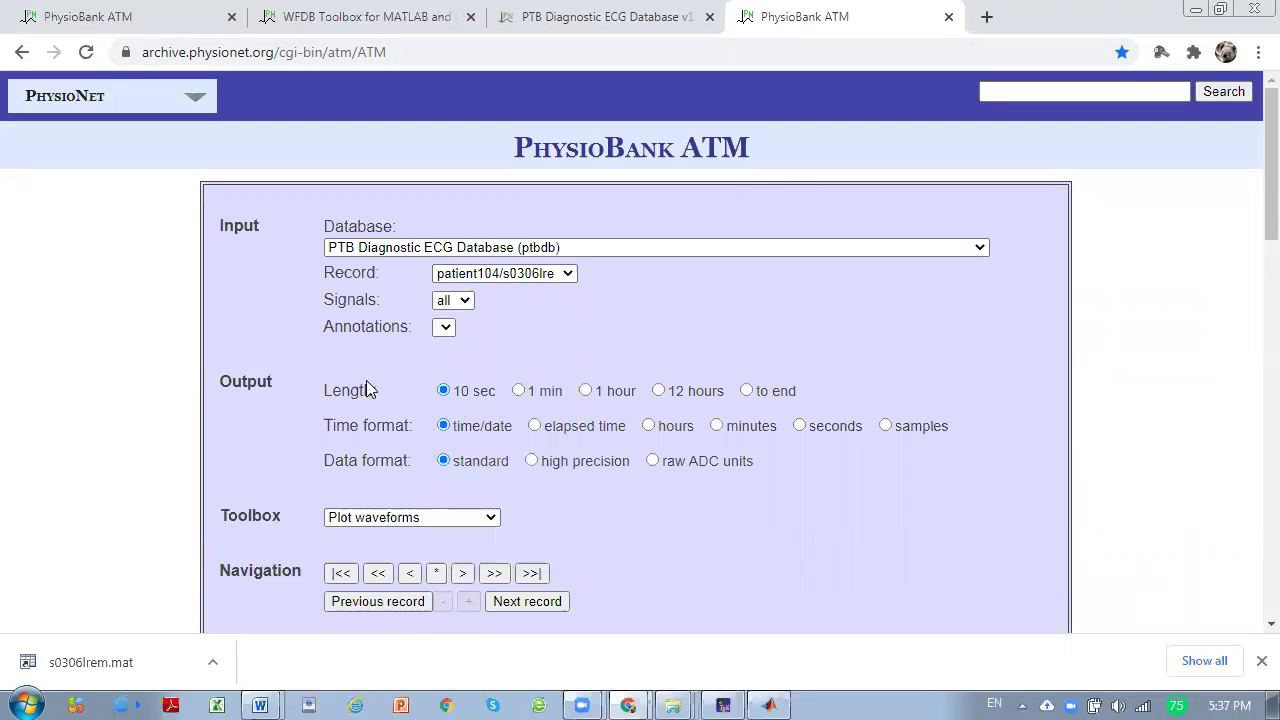
- Set the output Length to 'to end' of the record
left_click_drag(324, 391, 383, 395)
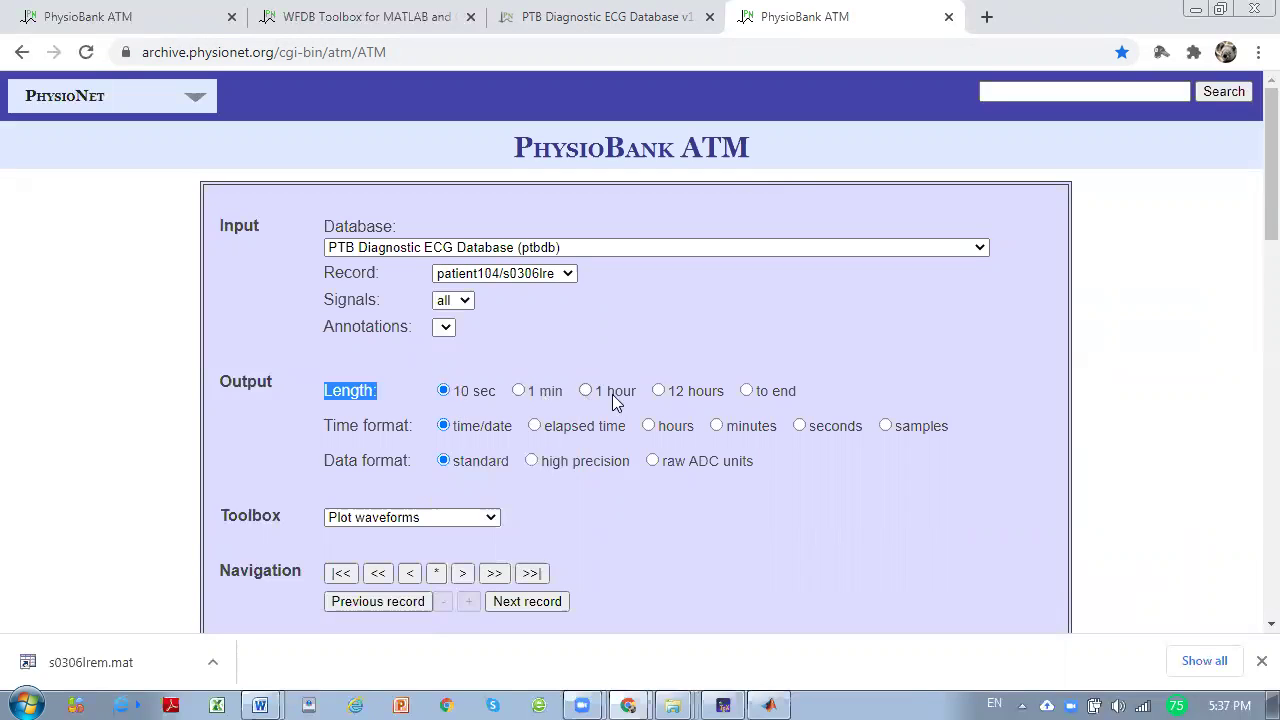
left_click(764, 394)
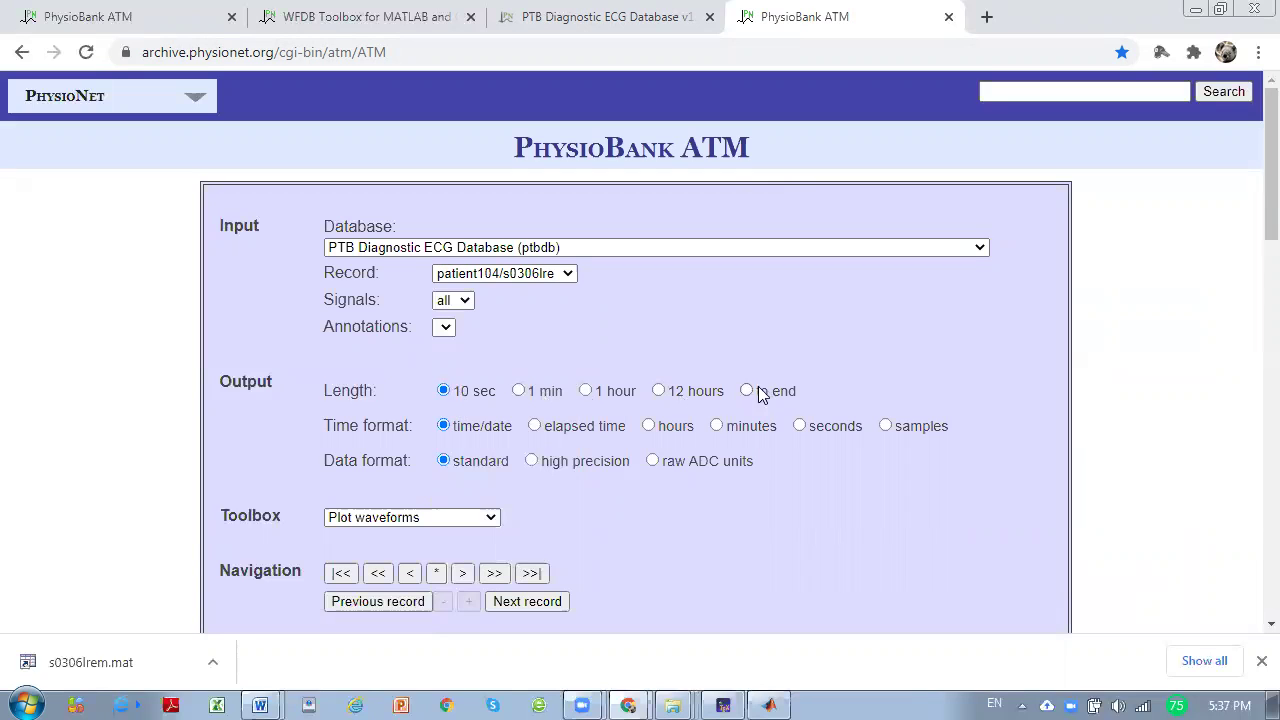
left_click(746, 391)
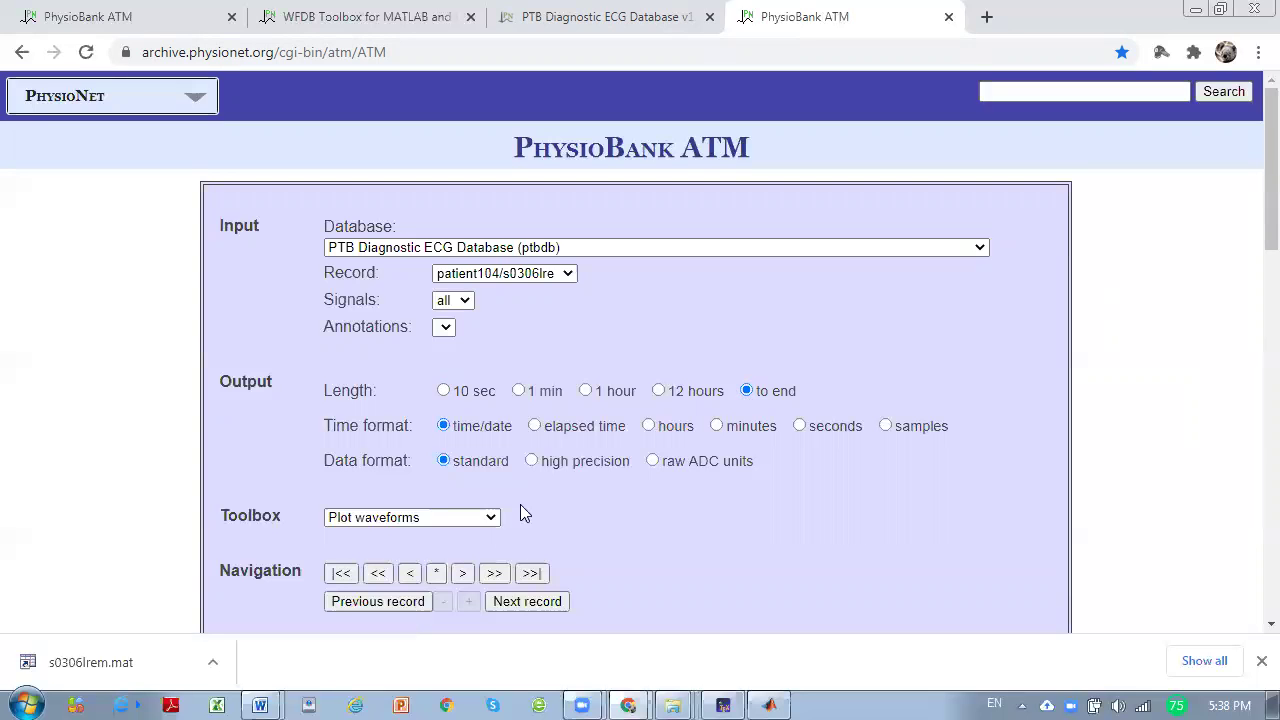
left_click(472, 519)
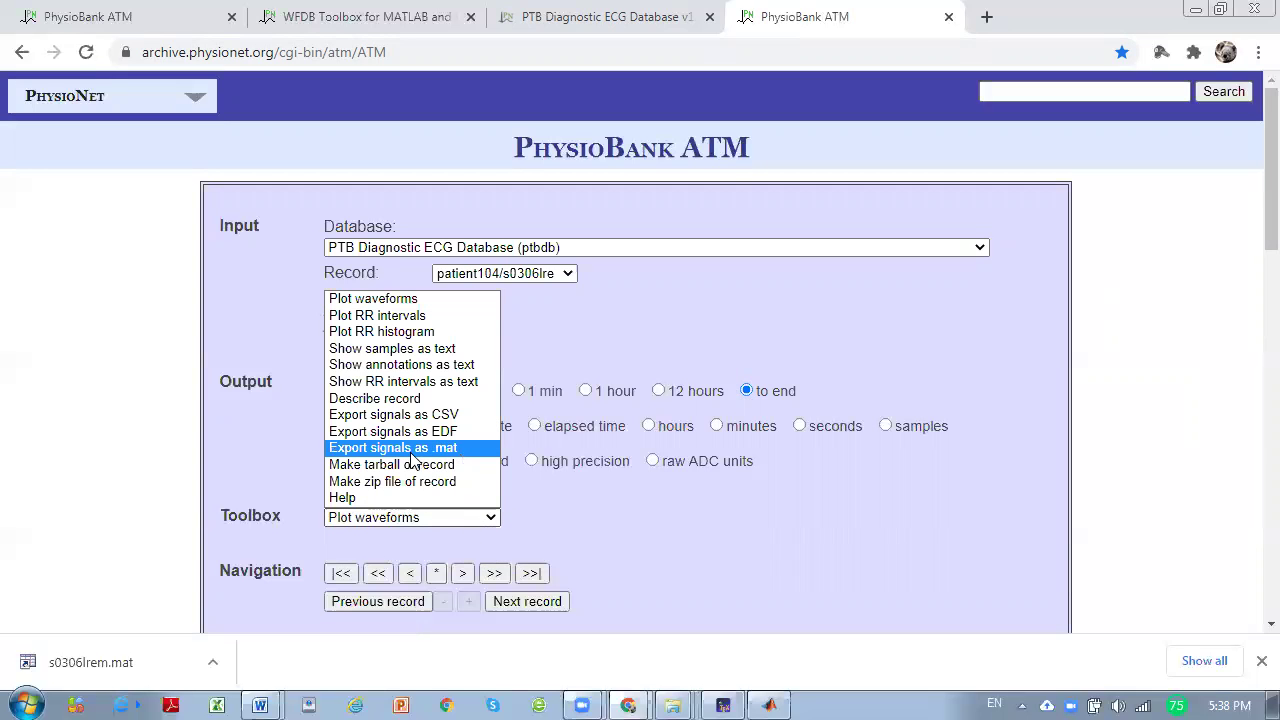
- Choose 'Export signals as .mat' as the Toolbox action
left_click(465, 452)
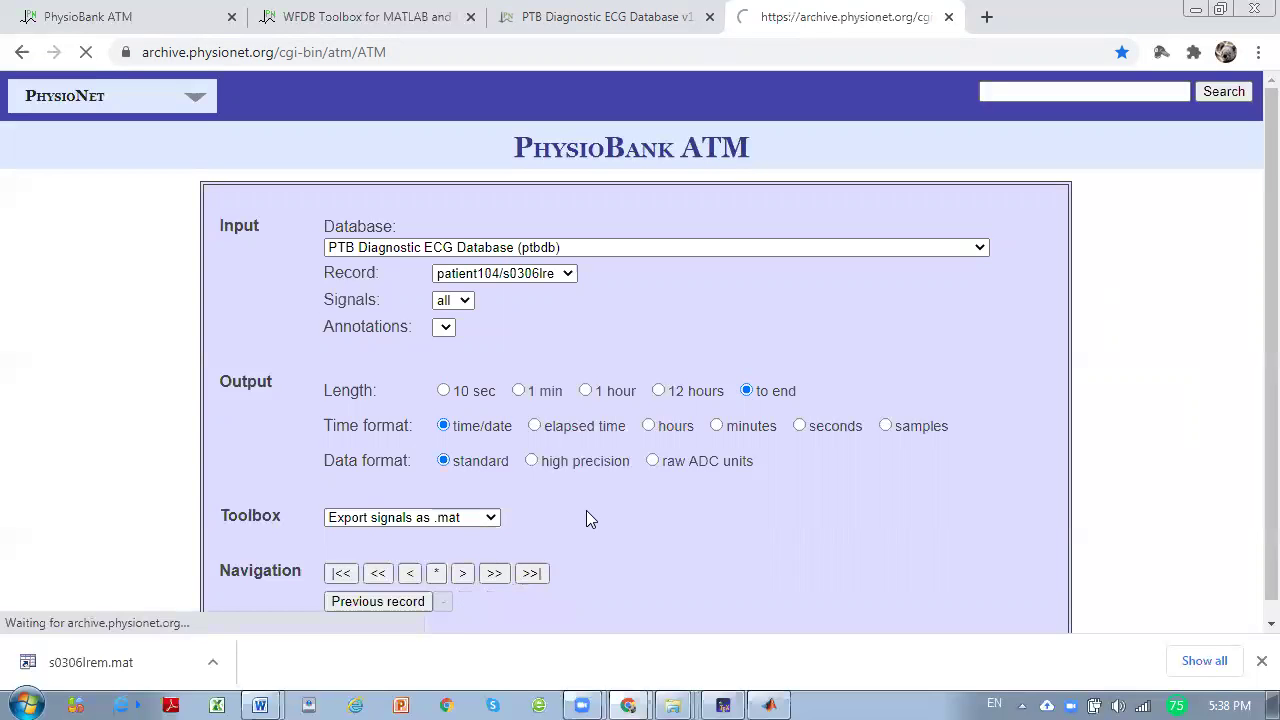
scroll(598, 524, "down", 3)
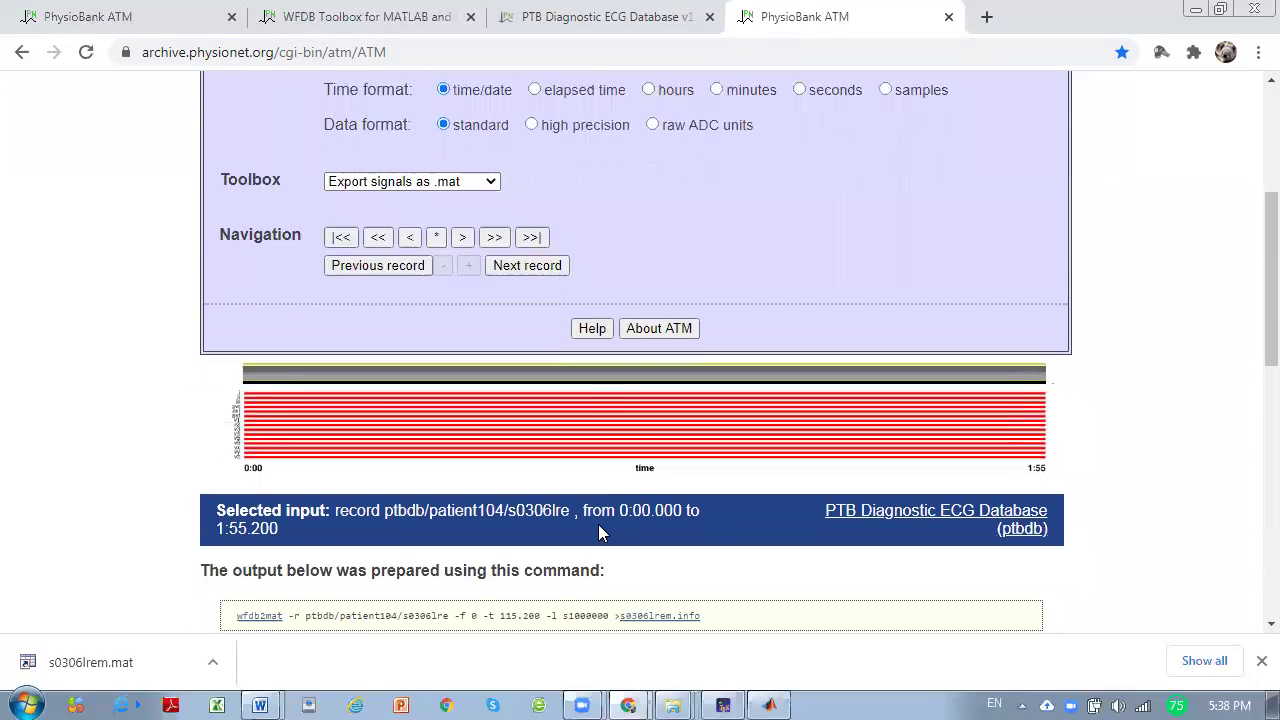
scroll(598, 533, "down", 2)
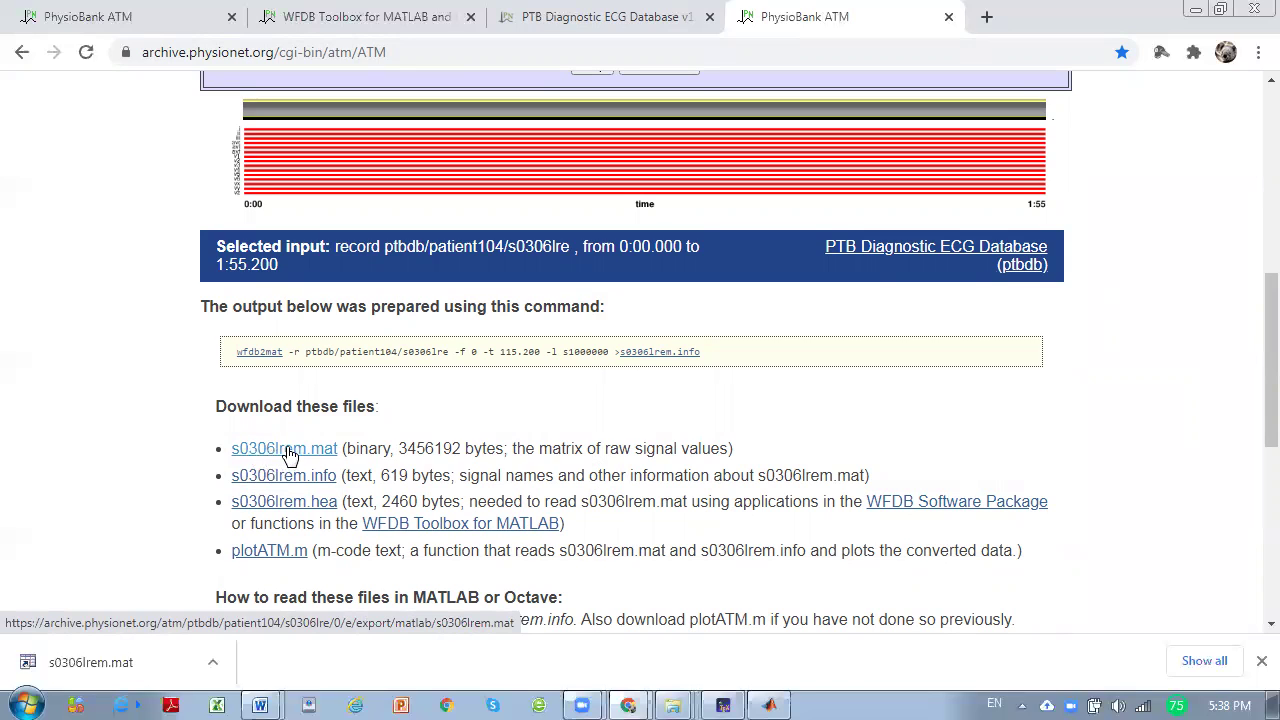
- Save the s0306lrem.mat link into the R2017a folder, replacing the existing file
right_click(289, 455)
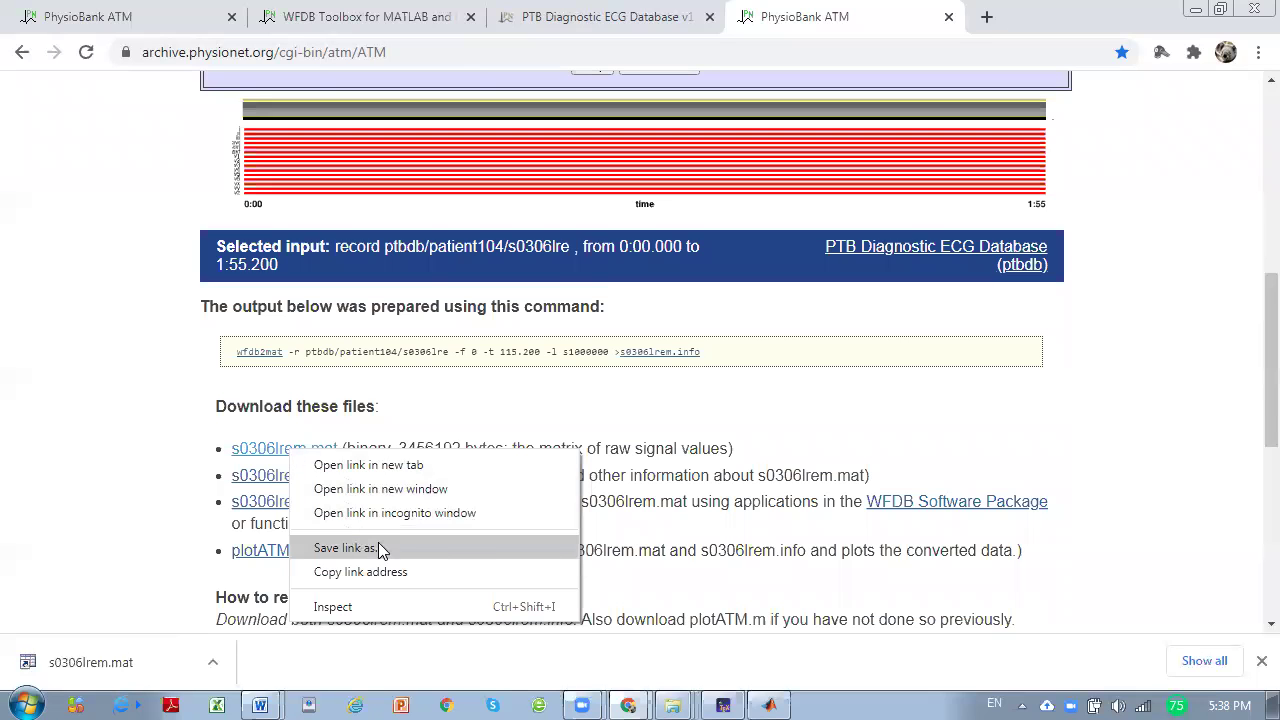
left_click(346, 548)
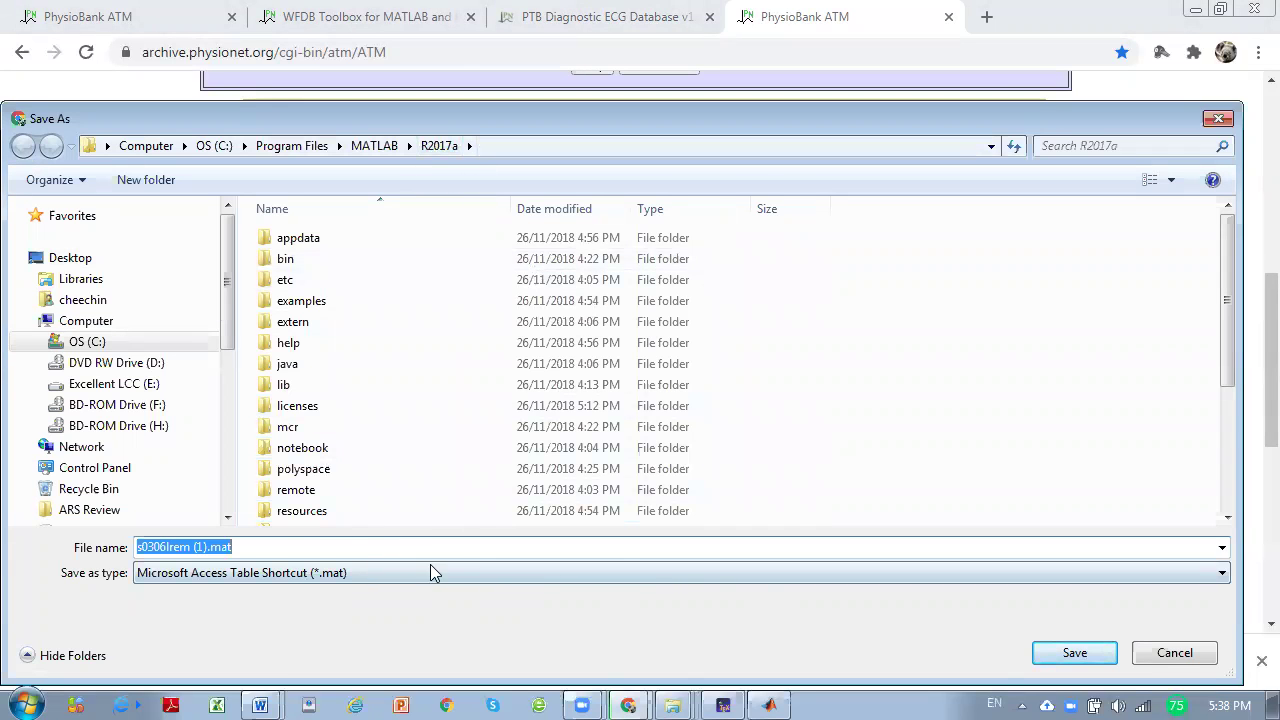
left_click_drag(1228, 316, 1228, 452)
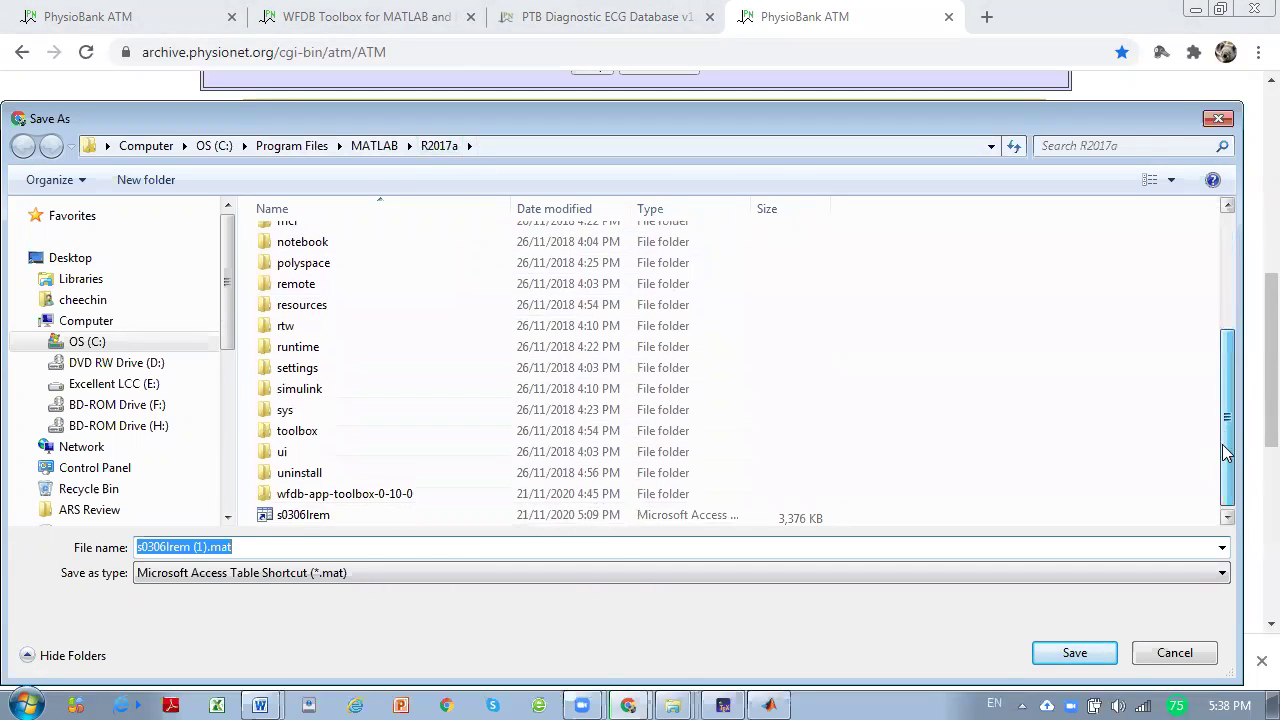
left_click(482, 515)
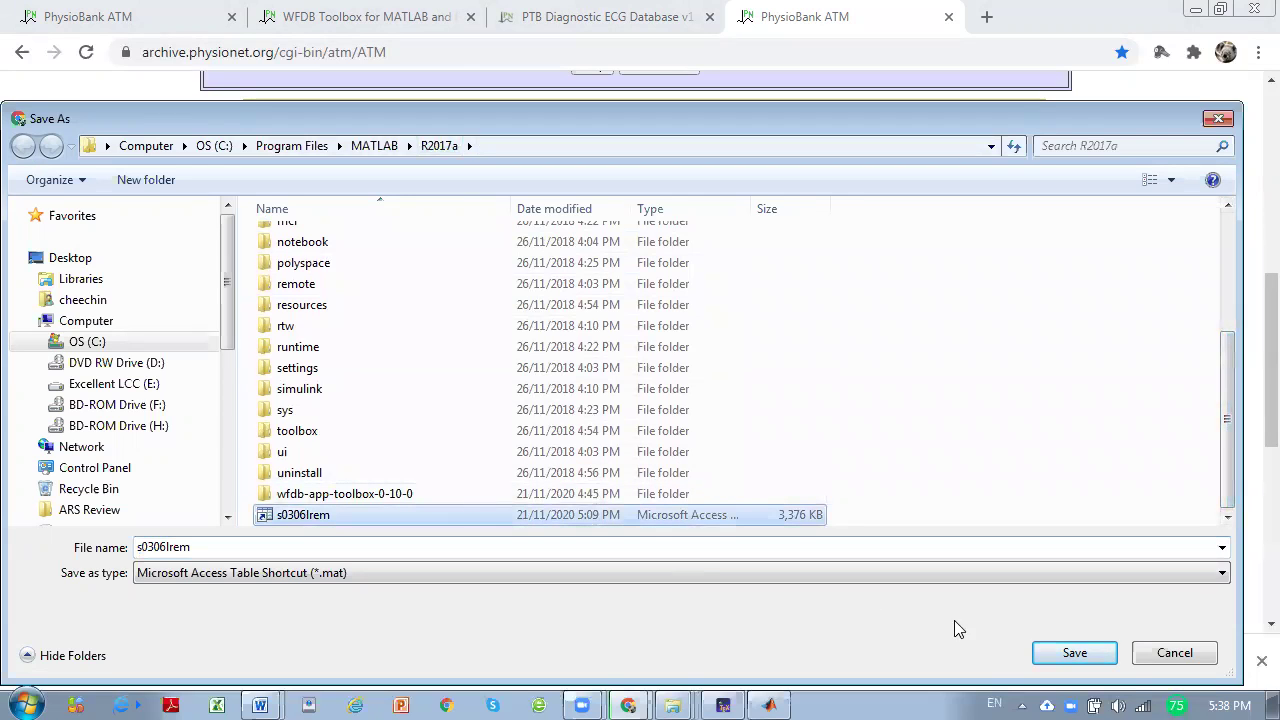
left_click(1072, 655)
left_click(705, 360)
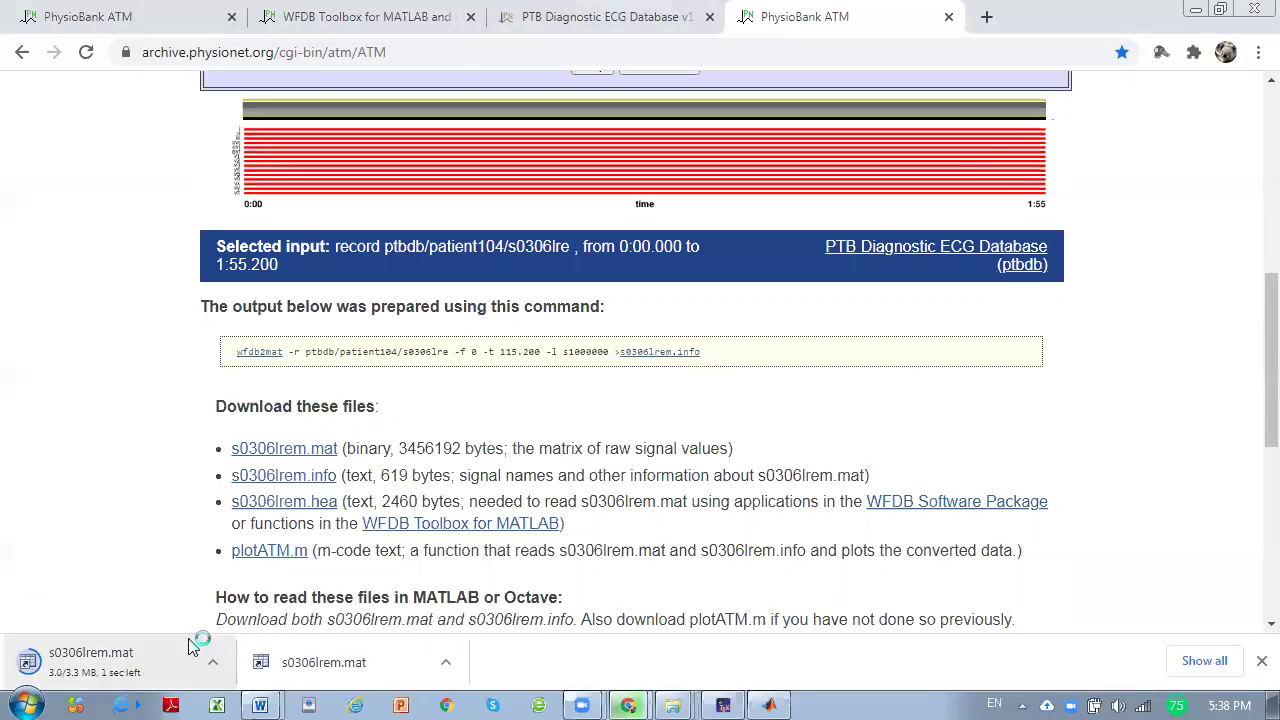
left_click(769, 705)
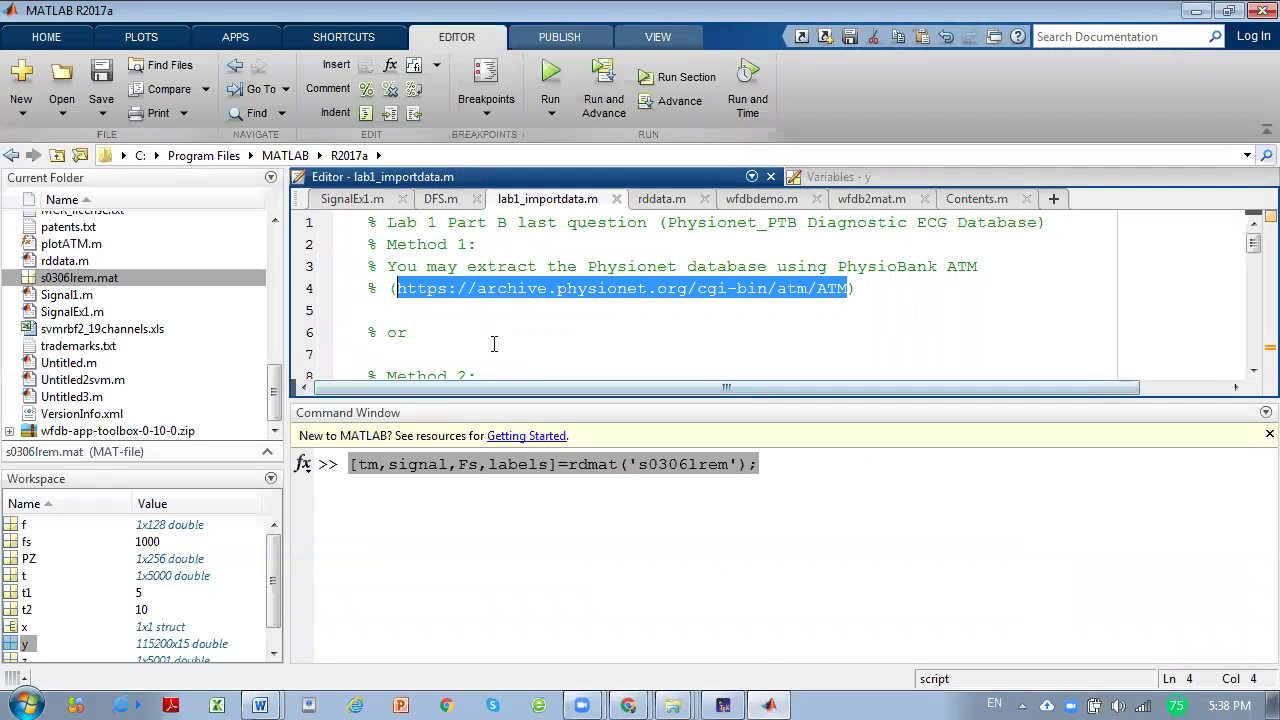
left_click(480, 356)
scroll(480, 356, "down", 4)
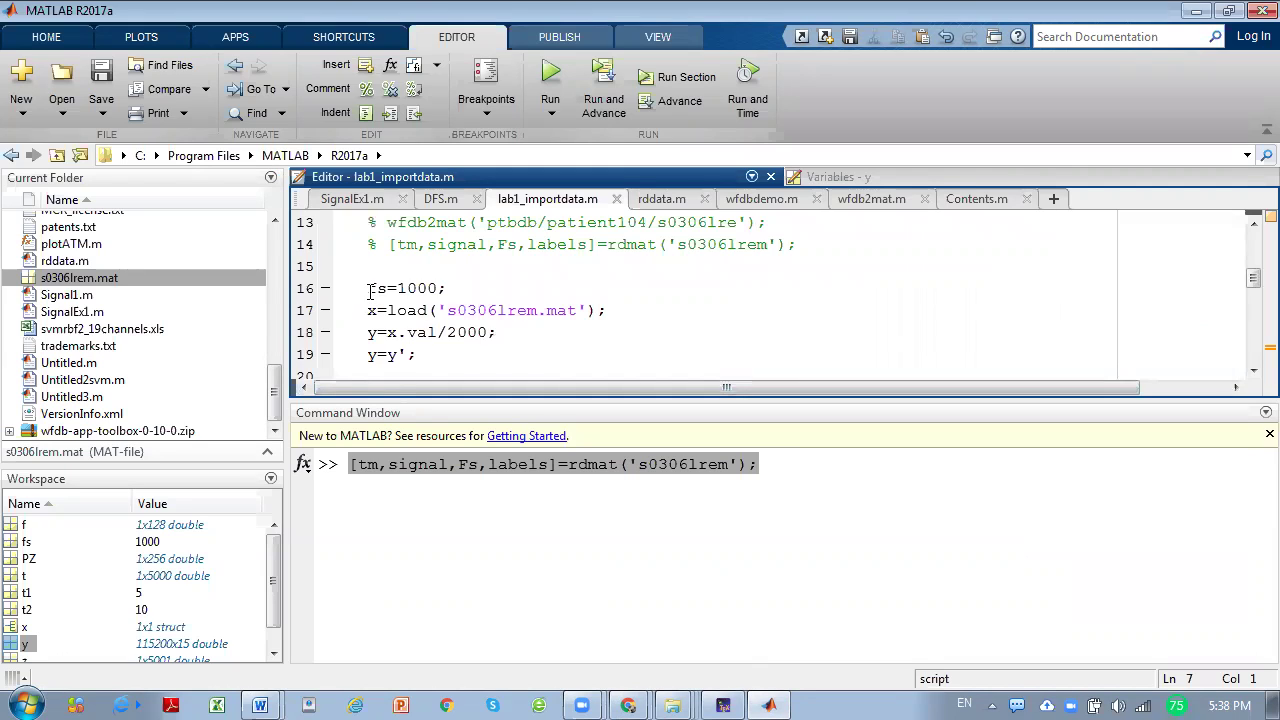
left_click(370, 290)
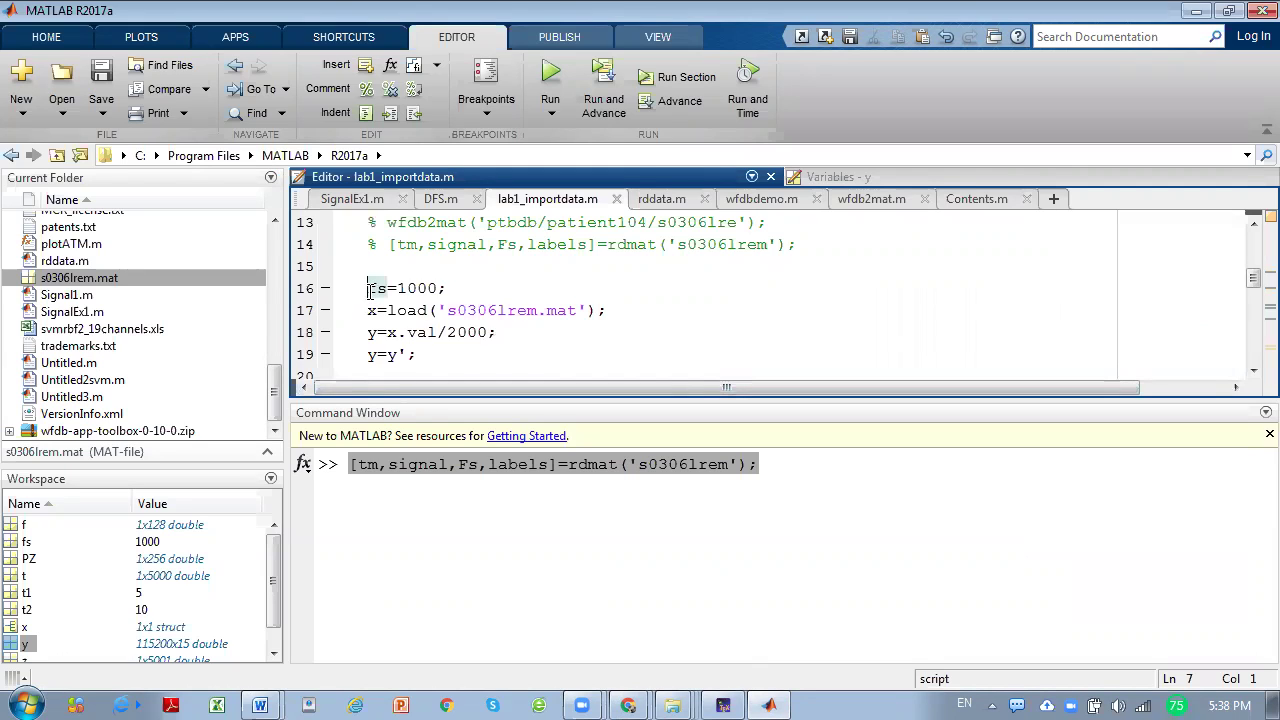
left_click(459, 289)
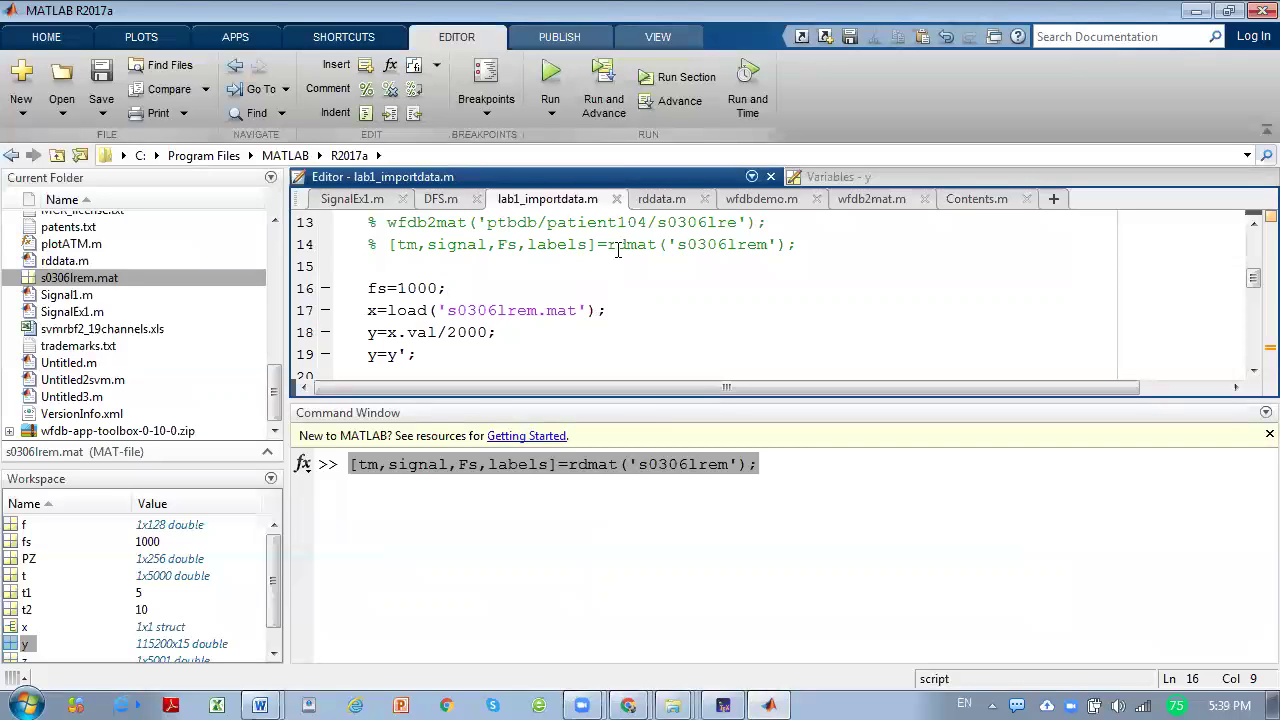
scroll(784, 274, "up", 4)
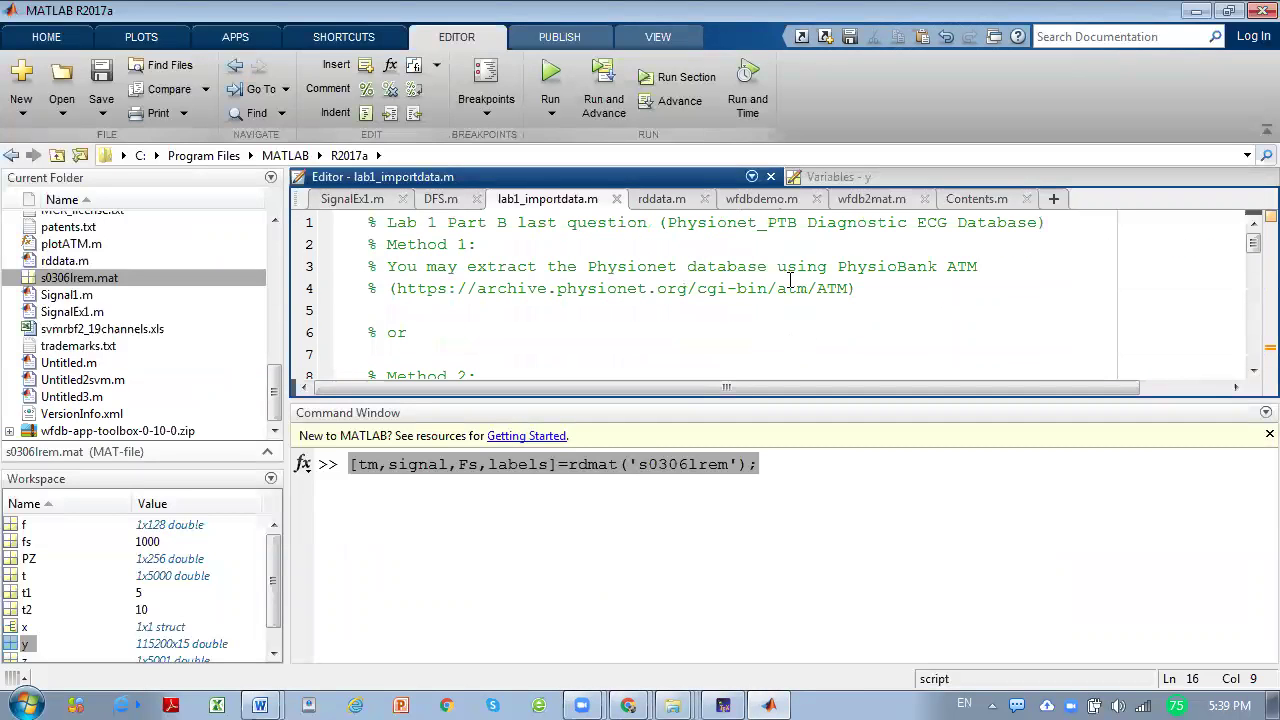
left_click_drag(668, 222, 758, 222)
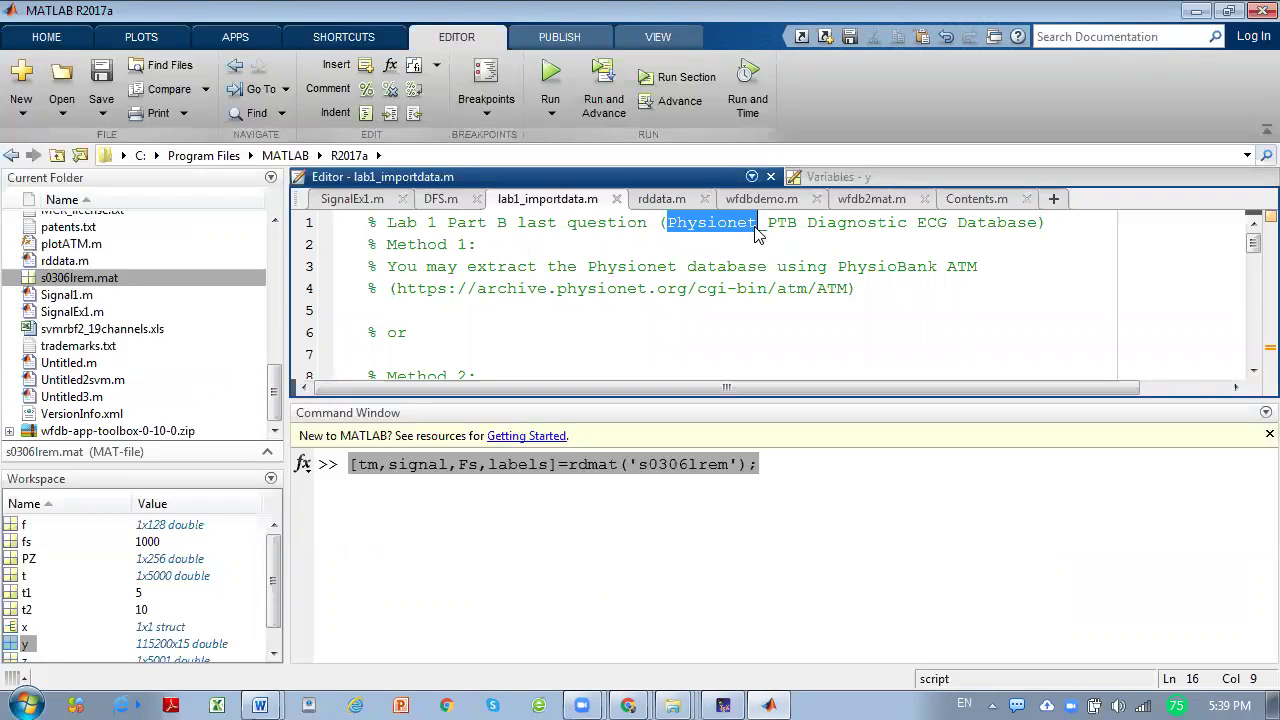
scroll(776, 290, "down", 5)
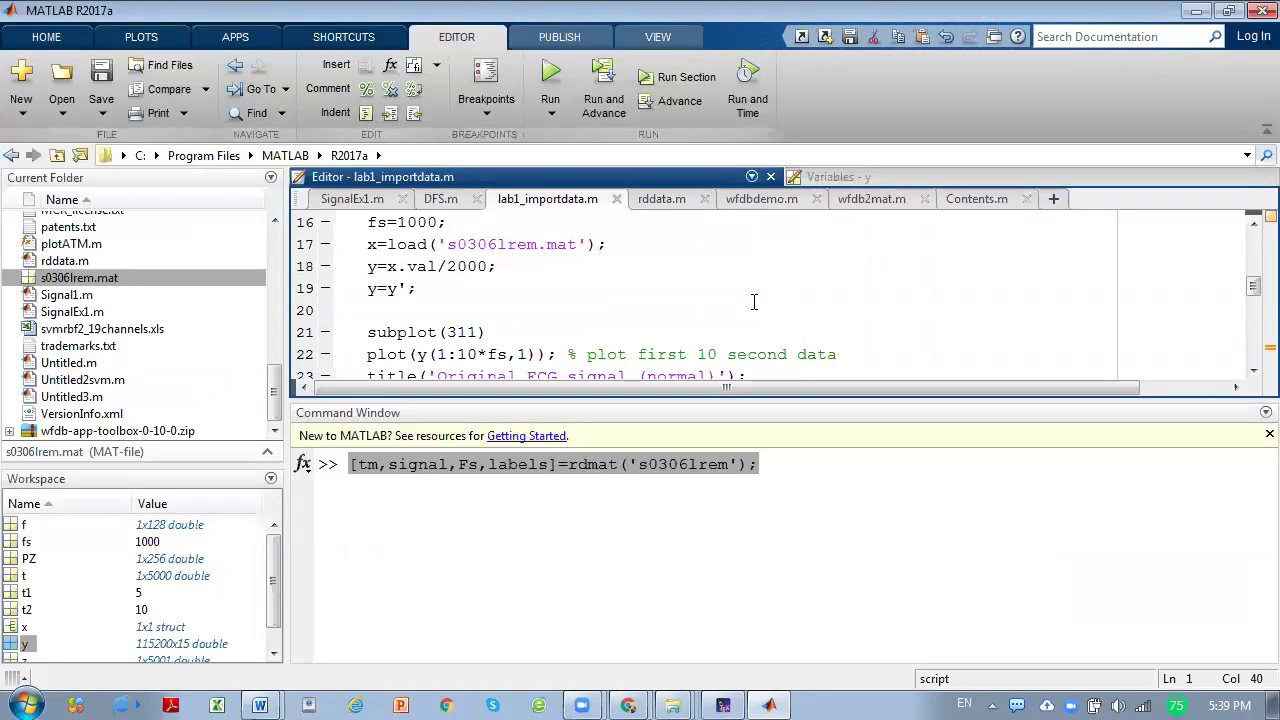
left_click(570, 280)
left_click_drag(416, 244, 578, 244)
left_click(579, 244)
scroll(480, 306, "down", 1)
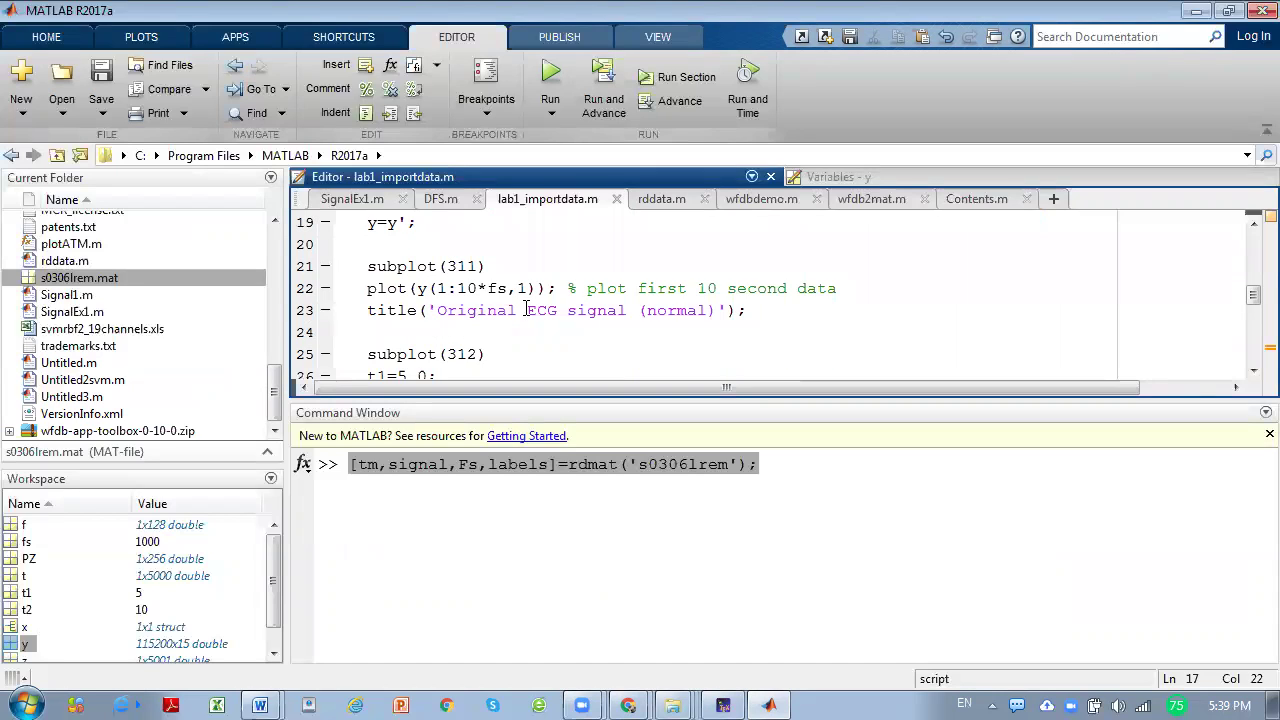
- Run lab1_importdata, inspect the original, 5–10 s and PSD plots maximized, then close Figure 1
left_click(558, 76)
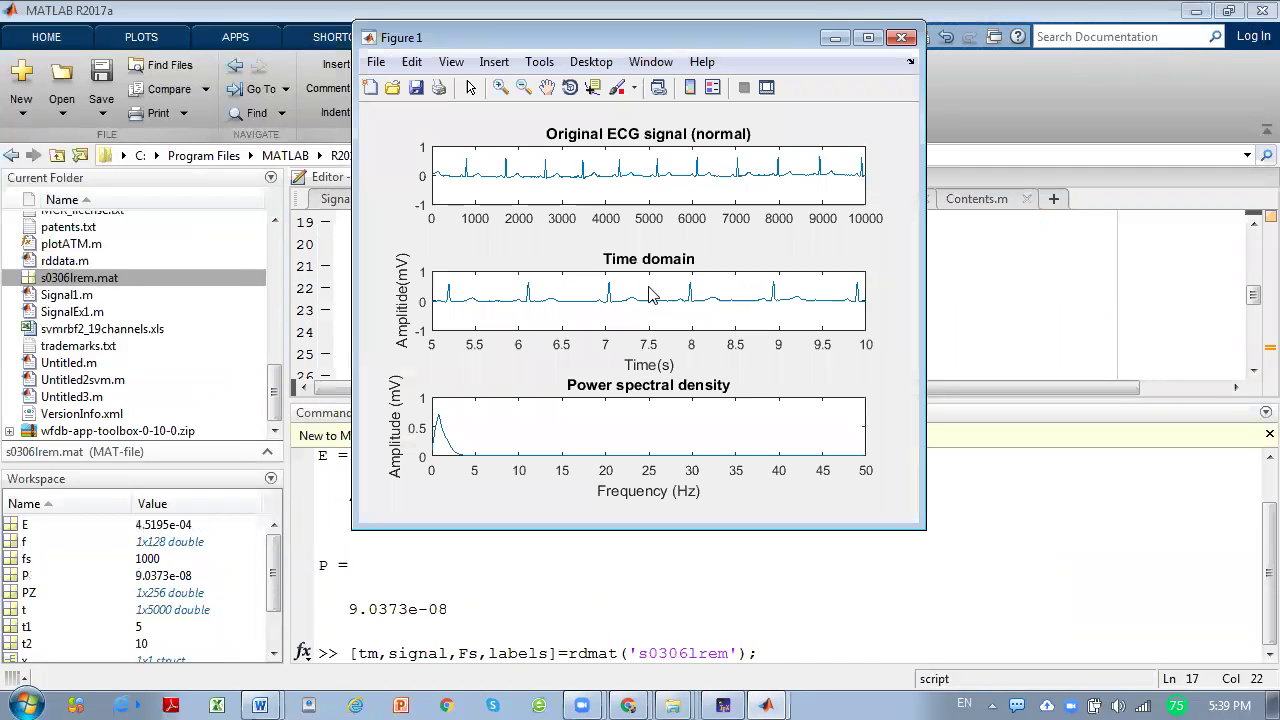
left_click(868, 37)
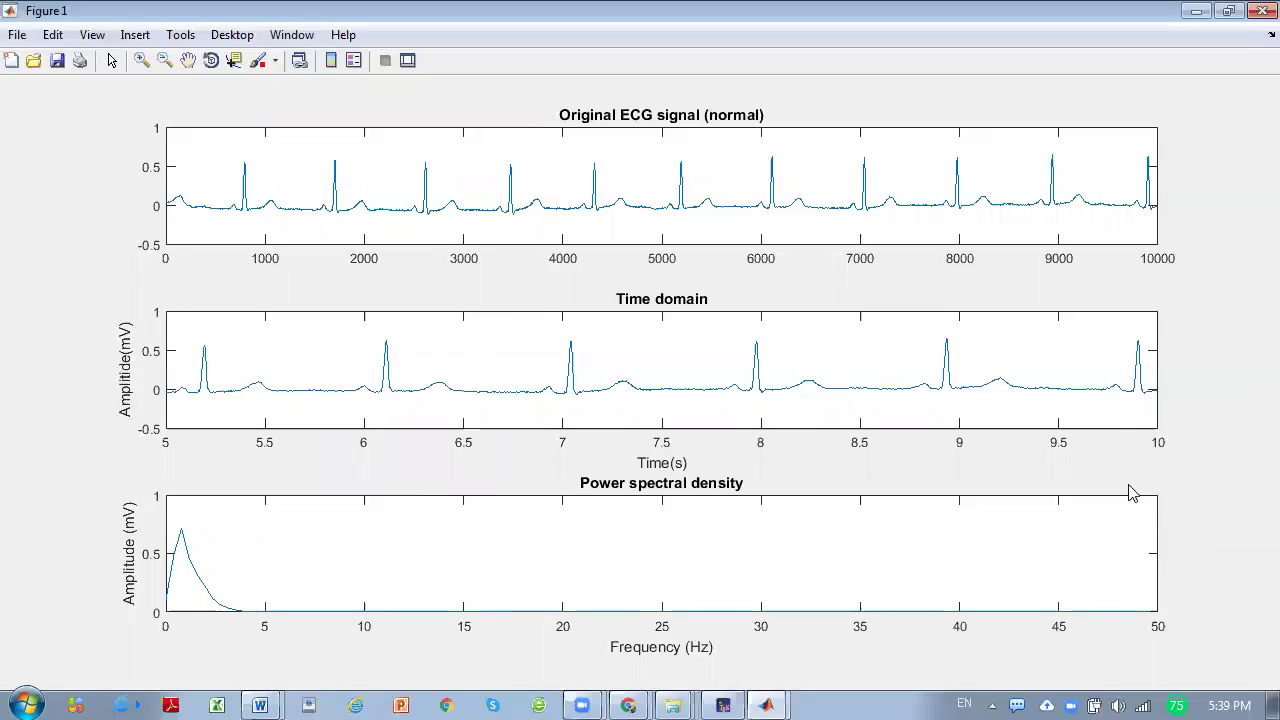
left_click(1257, 11)
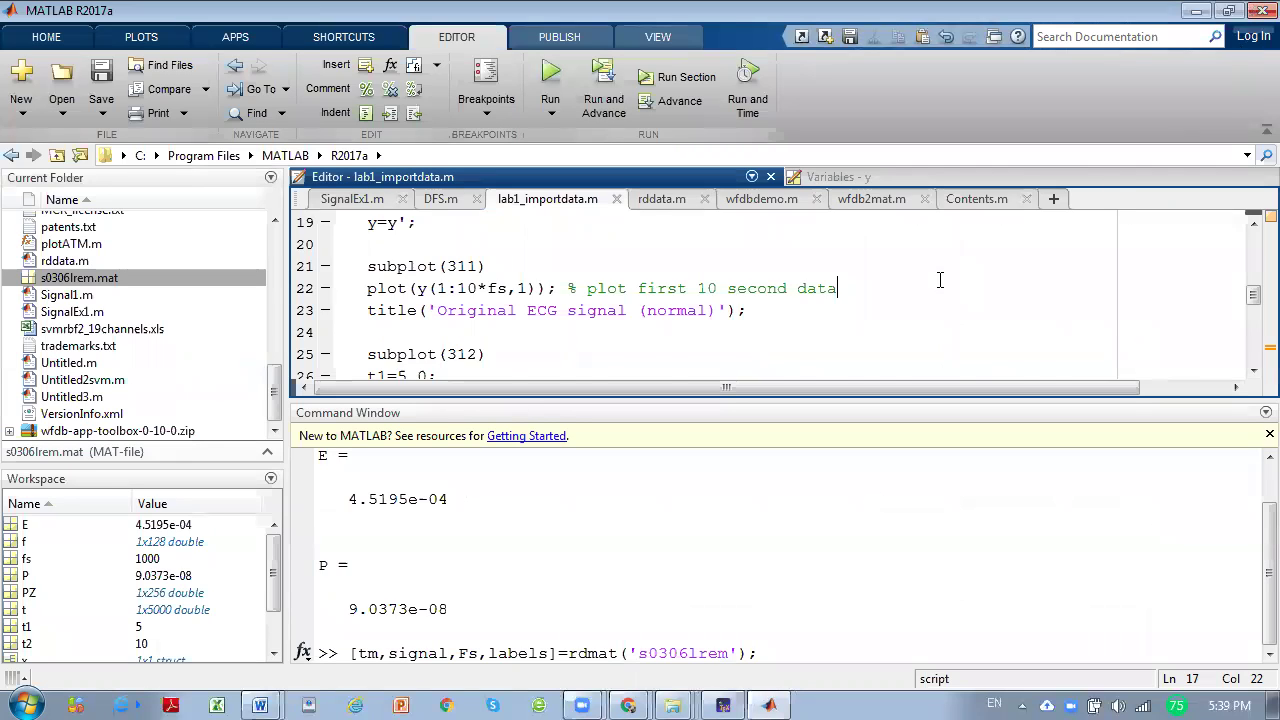
- Delete s0306lrem.mat from the Current Folder
scroll(940, 280, "up", 6)
scroll(471, 287, "down", 1)
left_click_drag(478, 310, 388, 310)
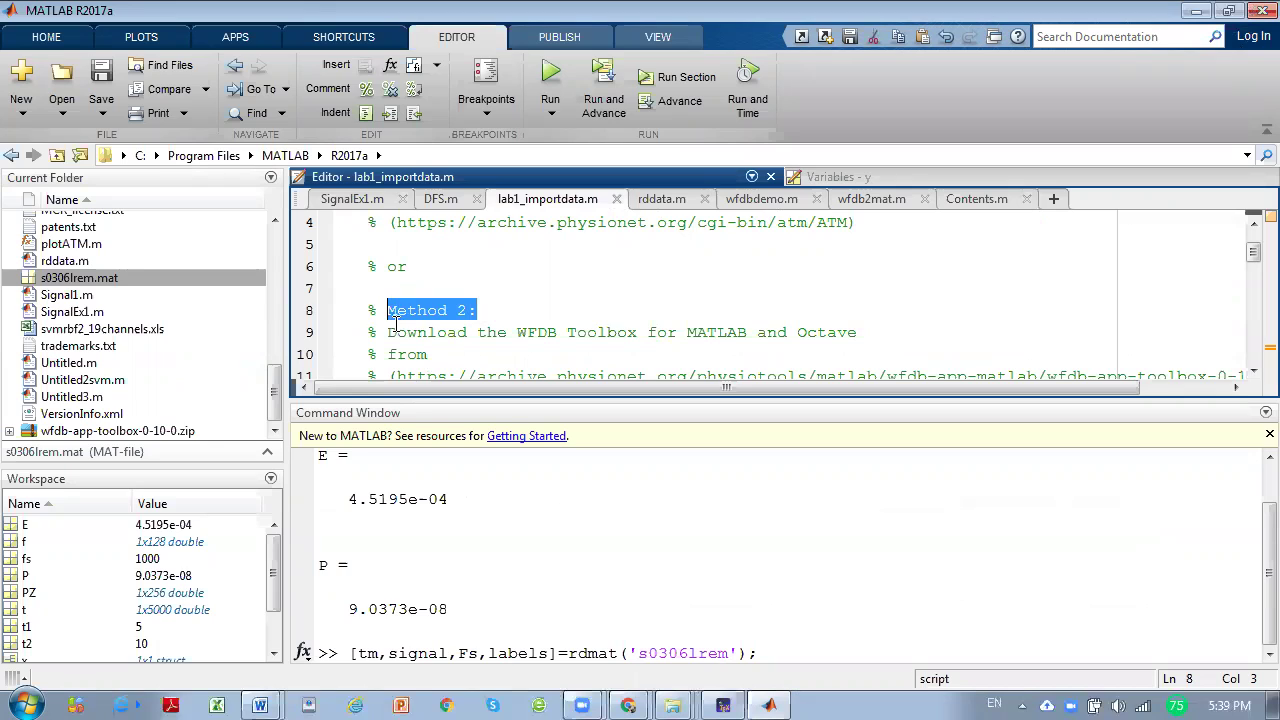
left_click(95, 294)
left_click(93, 285)
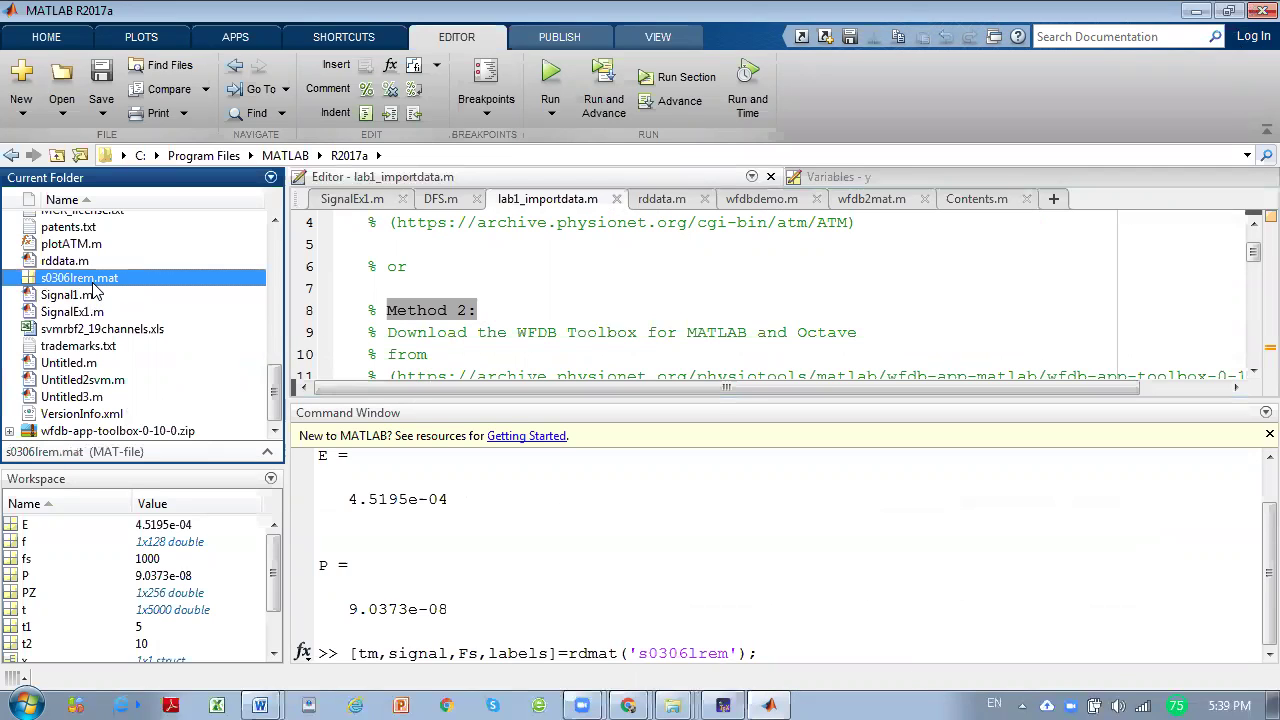
key("Delete")
left_click(726, 436)
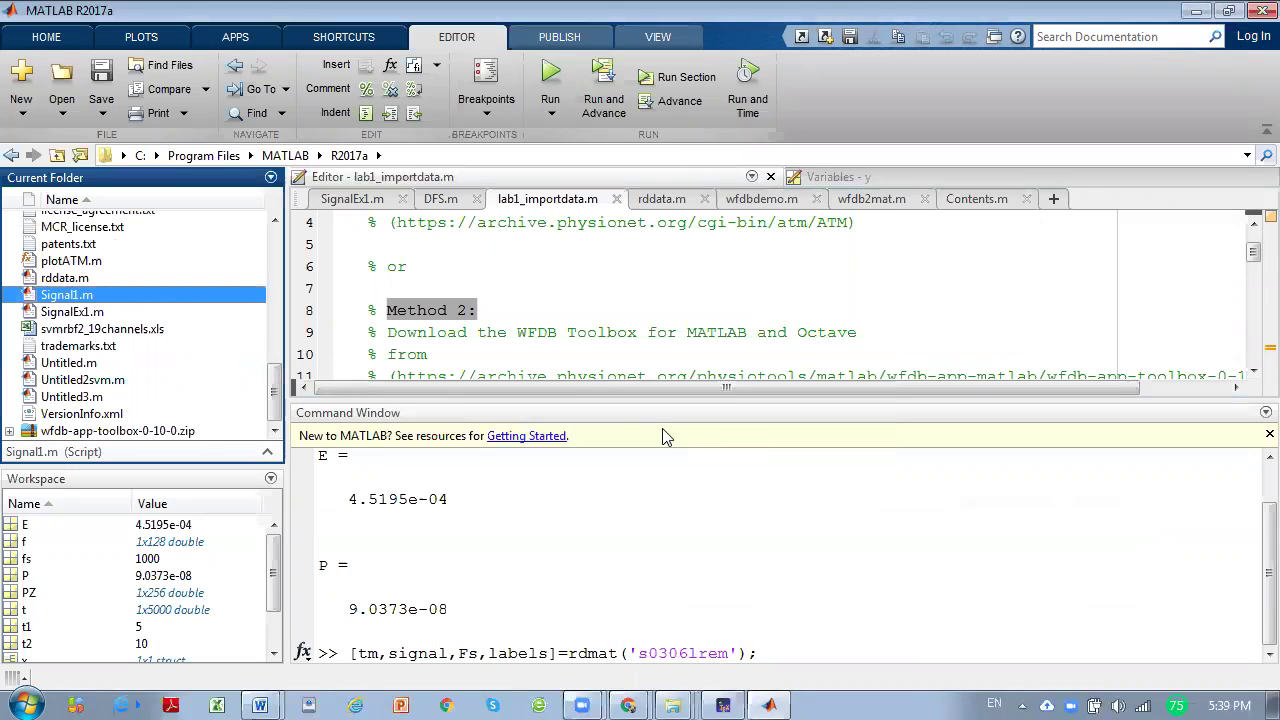
- Copy the wfdb-app-toolbox-0-10-0.zip download URL from line 11 of the script
left_click(469, 324)
left_click_drag(520, 331, 638, 335)
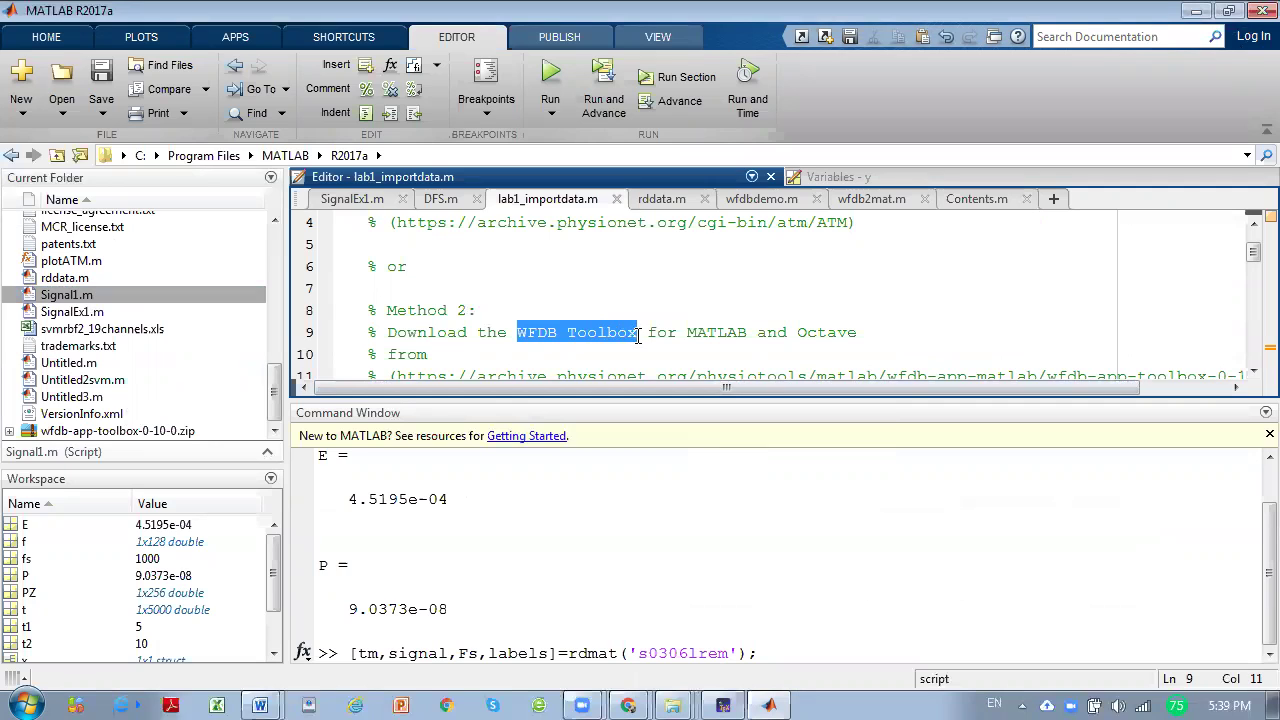
left_click(640, 352)
scroll(640, 350, "down", 1)
left_click_drag(398, 307, 1220, 318)
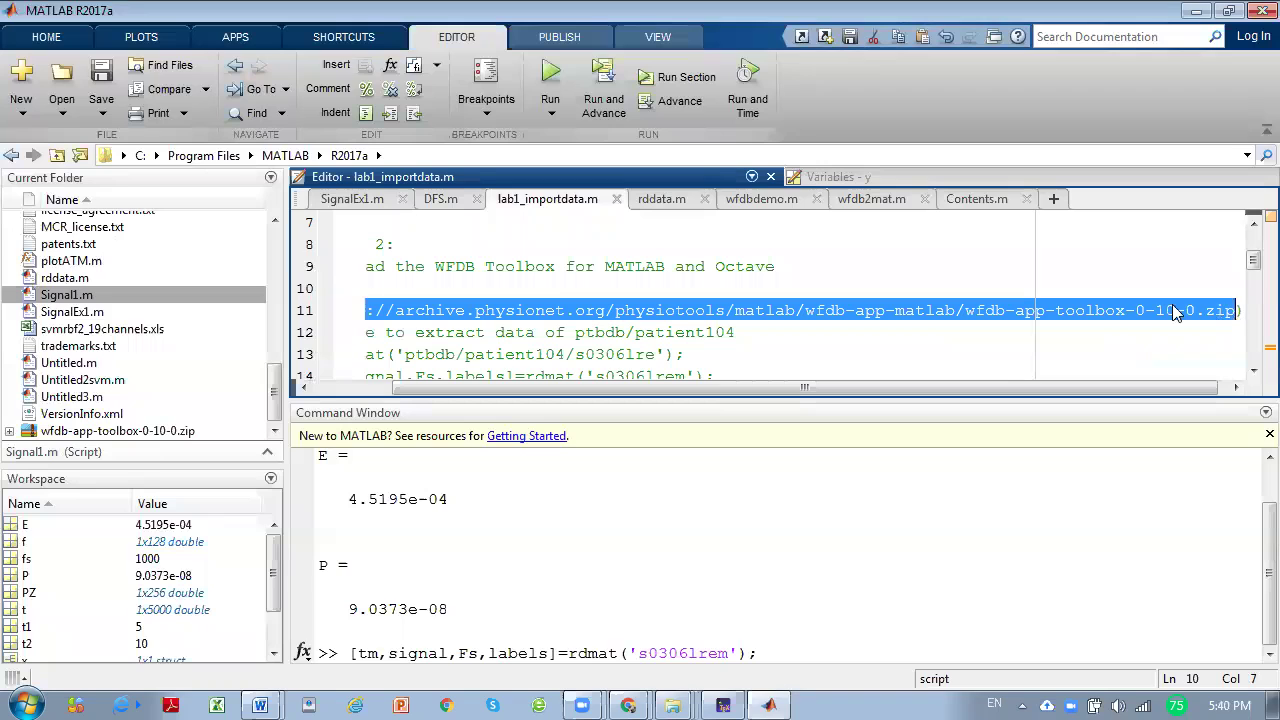
right_click(1220, 318)
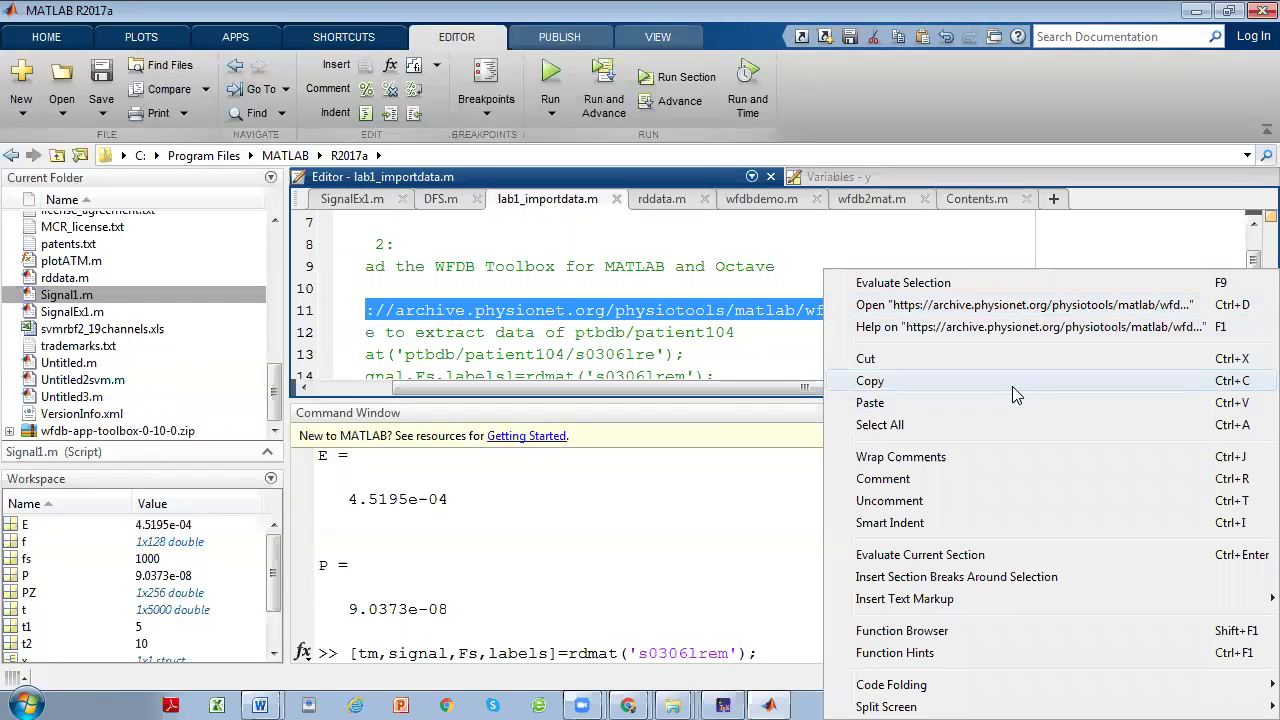
left_click(1002, 386)
- Load the copied WFDB Toolbox download URL in a new Chrome tab
mouse_move(628, 705)
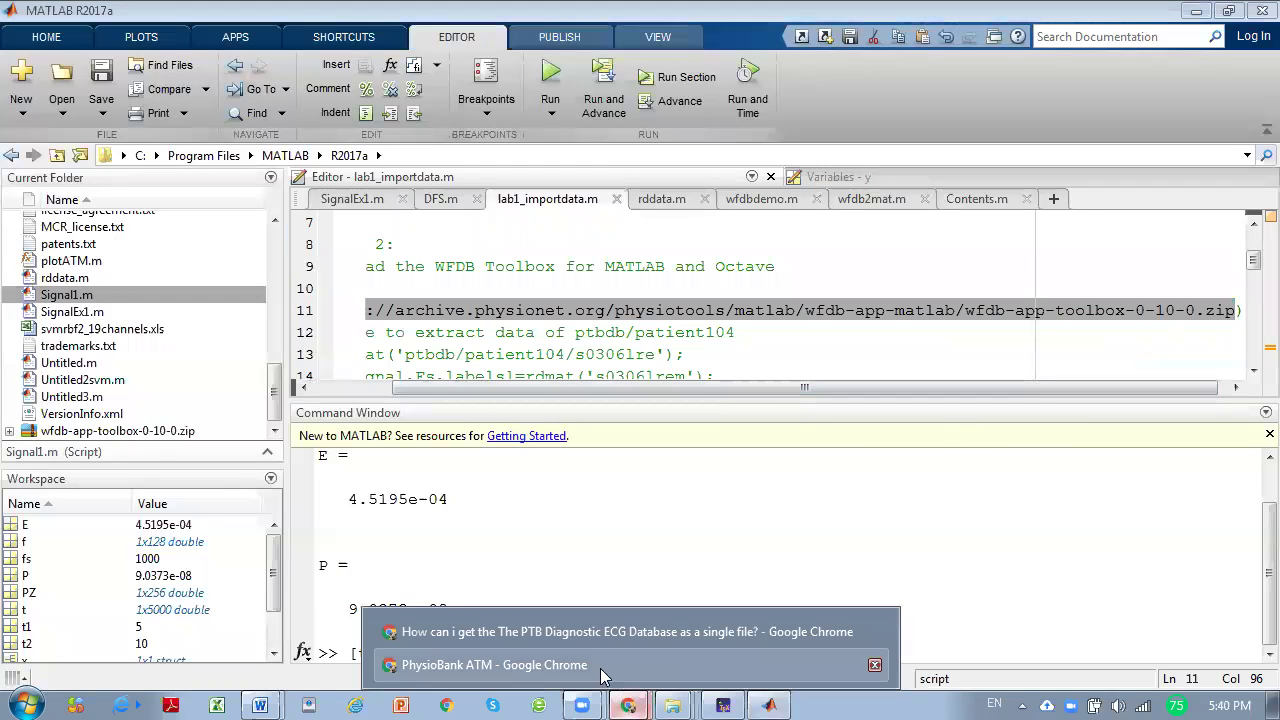
left_click(601, 668)
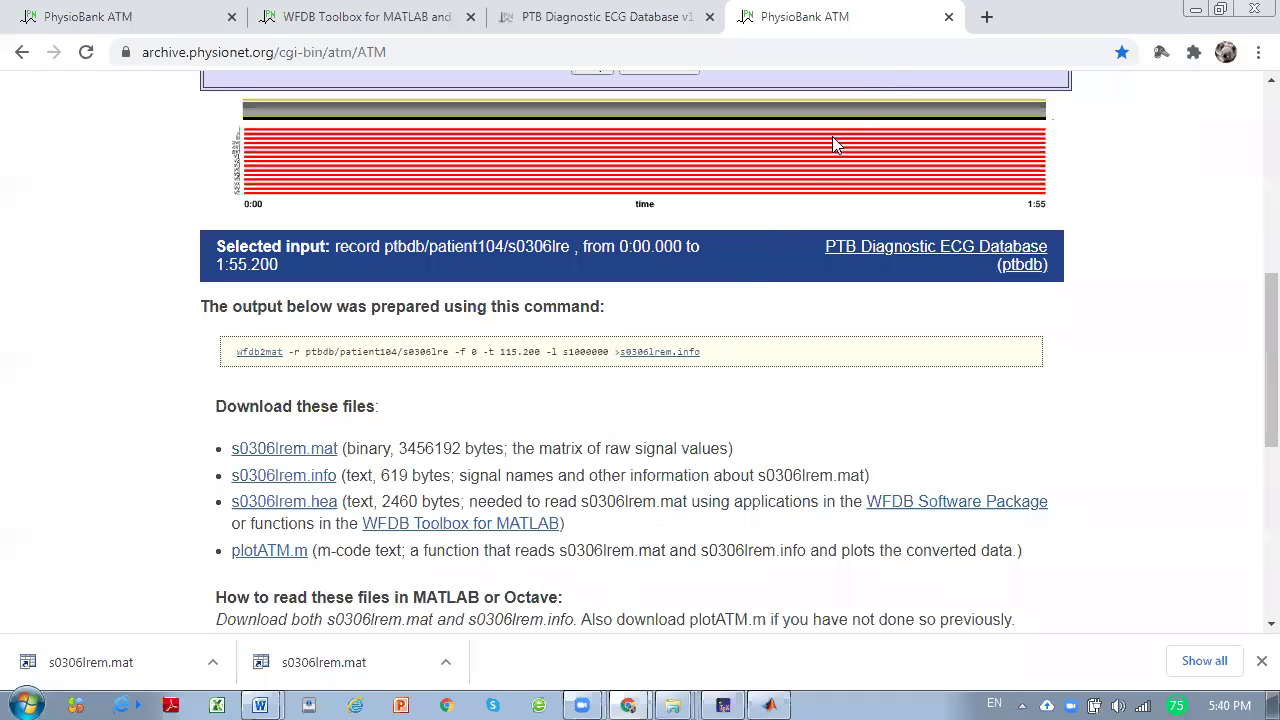
left_click(987, 17)
key("ctrl+v")
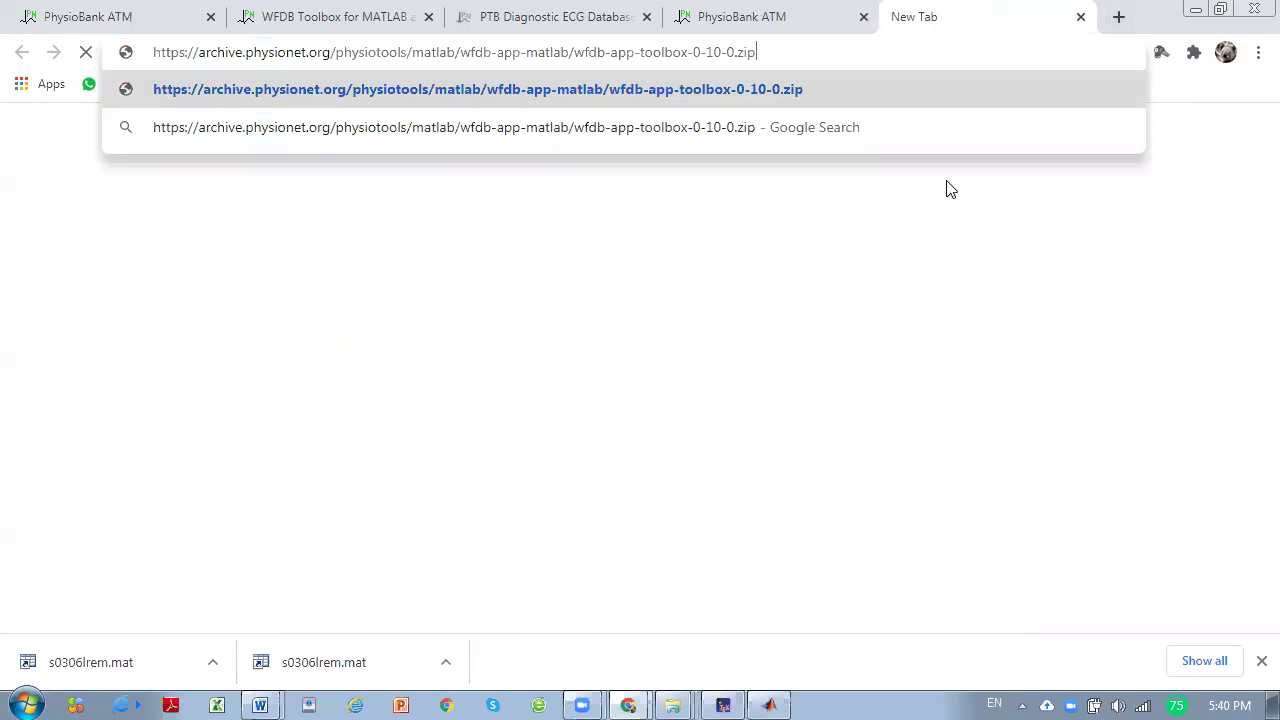
key("Return")
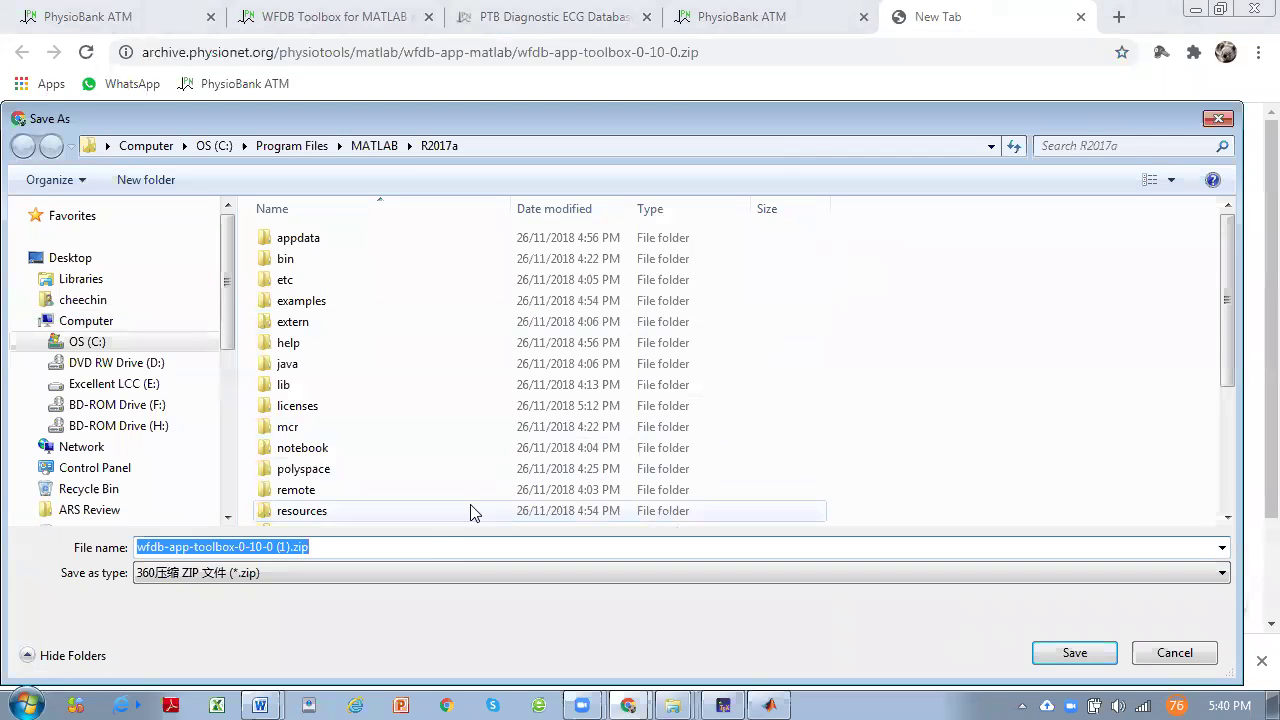
- Save wfdb-app-toolbox-0-10-0.zip into the MATLAB R2017a folder and minimize Chrome
left_click_drag(1232, 310, 1232, 435)
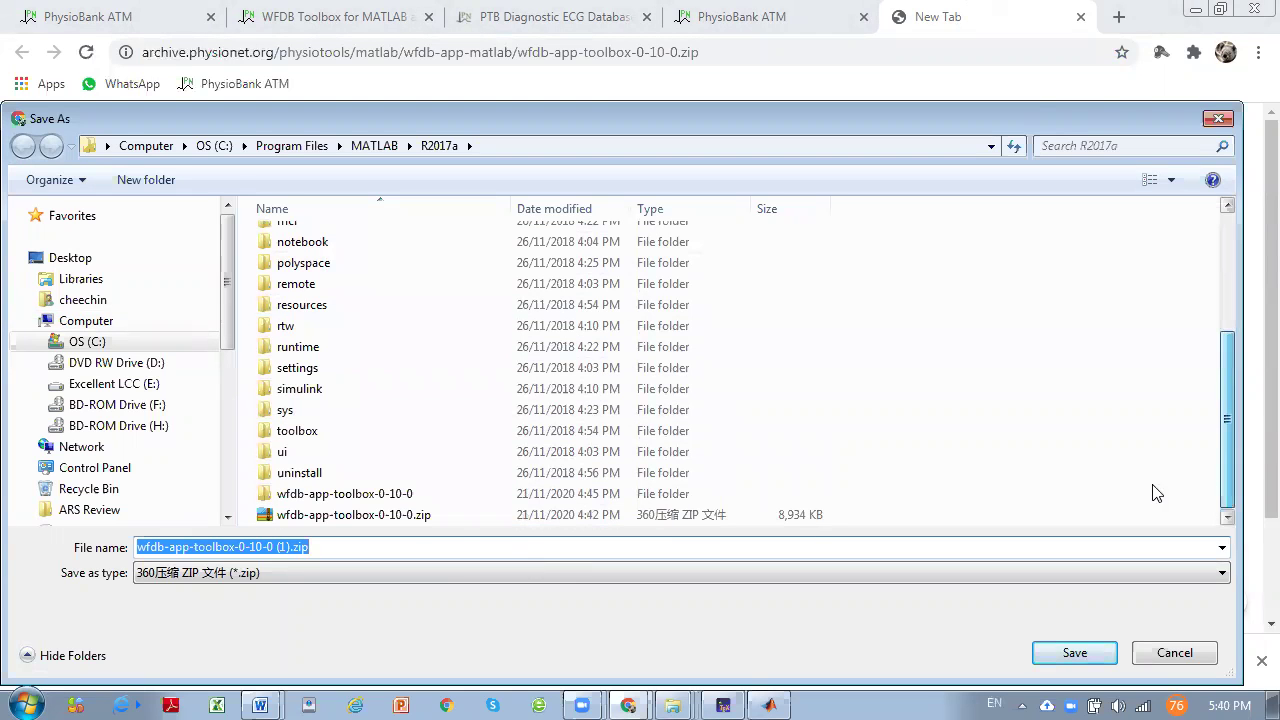
left_click(443, 516)
left_click(1072, 653)
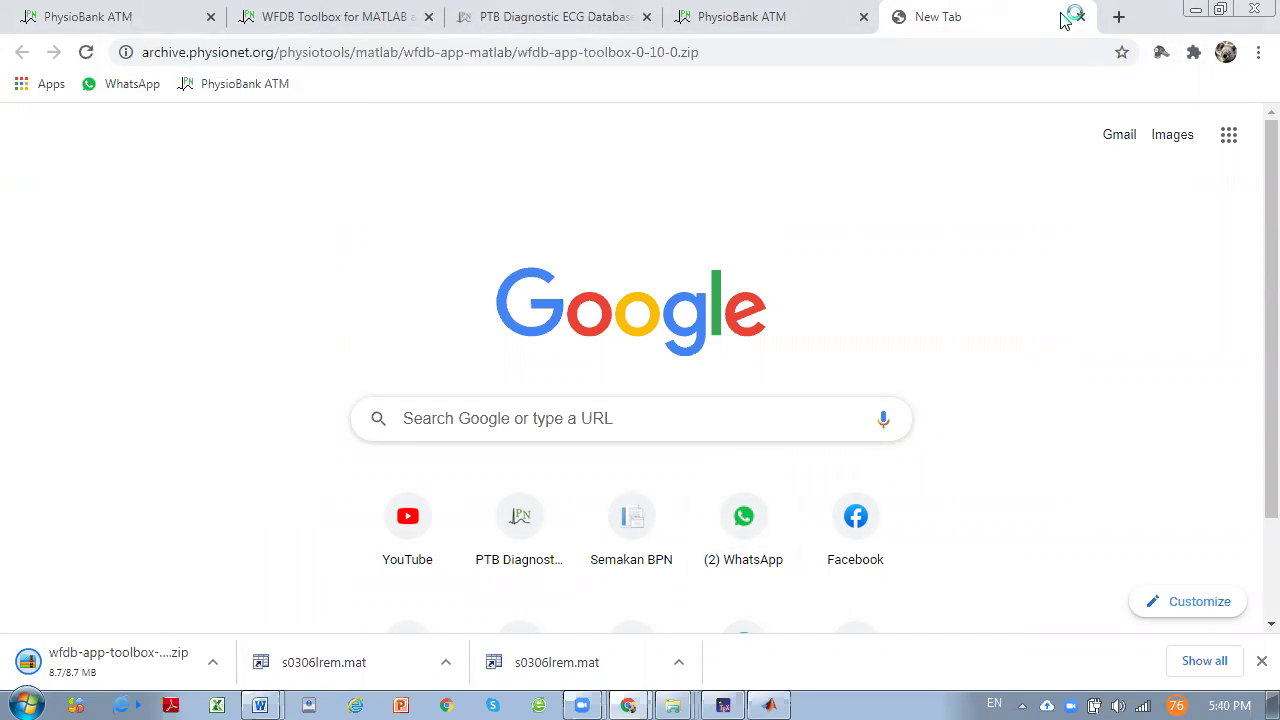
left_click(1195, 10)
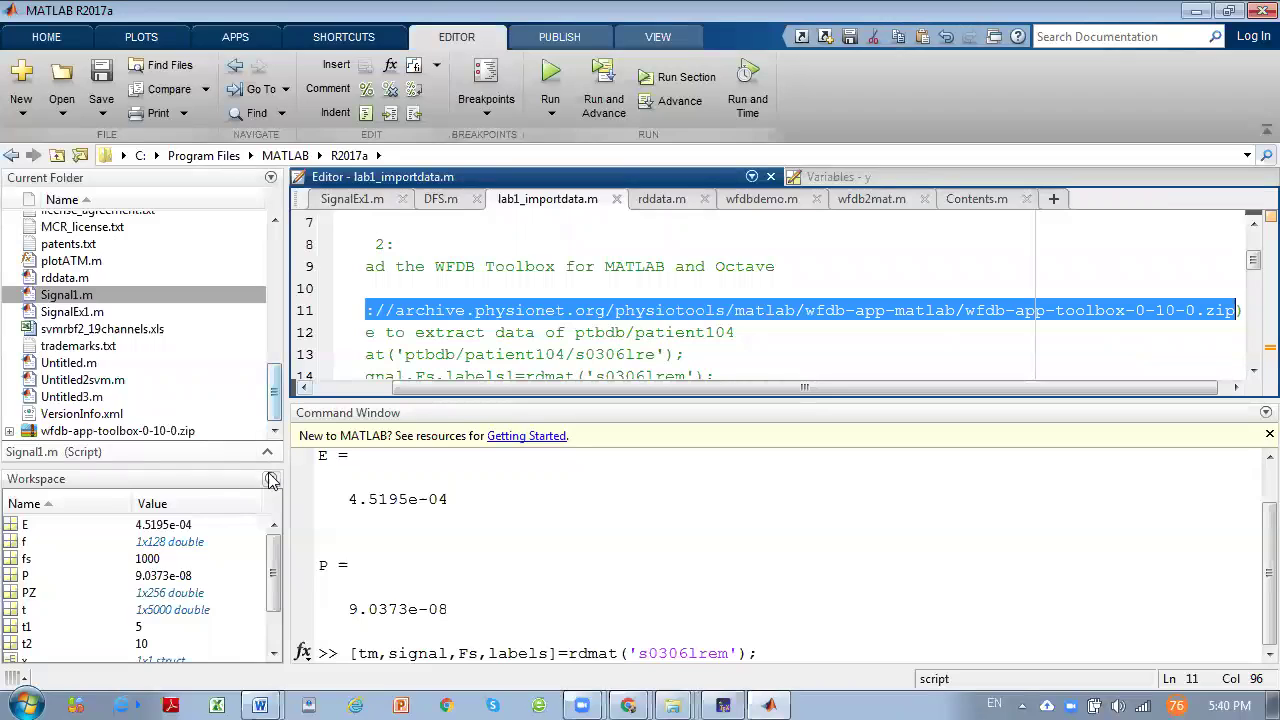
- Open the extracted wfdb-app-toolbox-0-10-0 folder in Current Folder, showing database and mcode
left_click(170, 431)
right_click(166, 430)
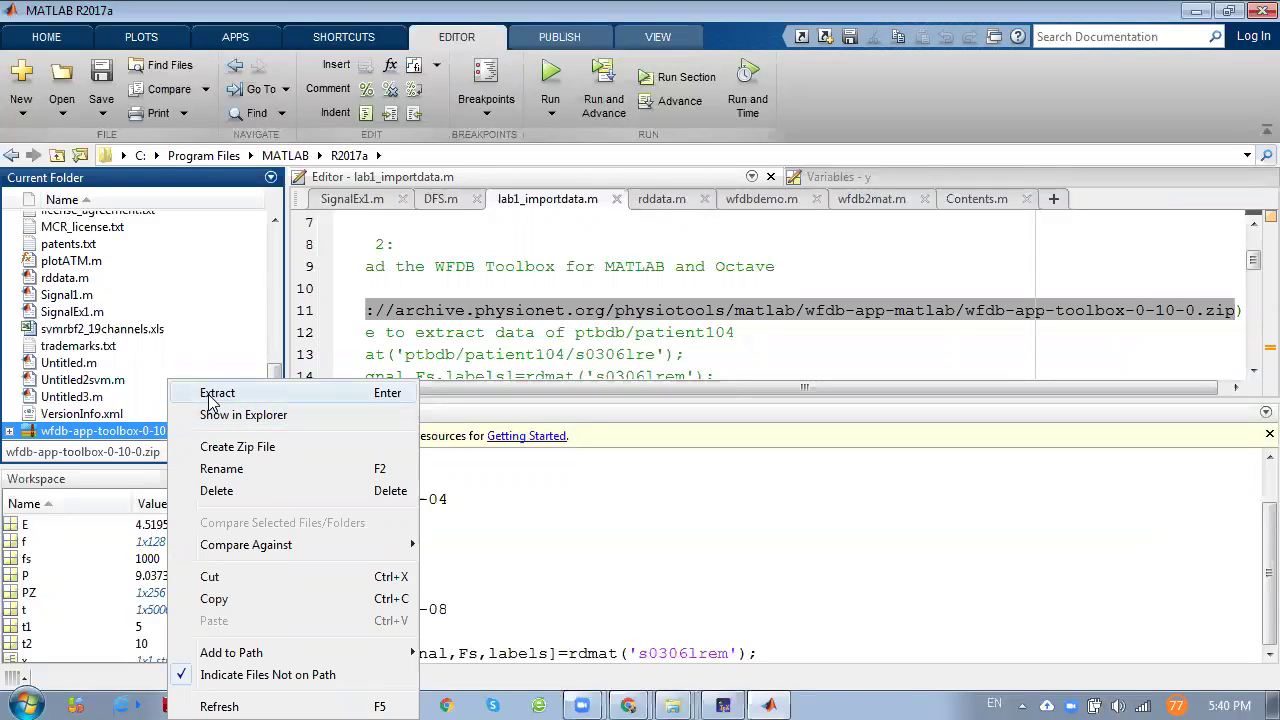
left_click(248, 334)
left_click_drag(272, 376, 282, 297)
left_click(38, 391)
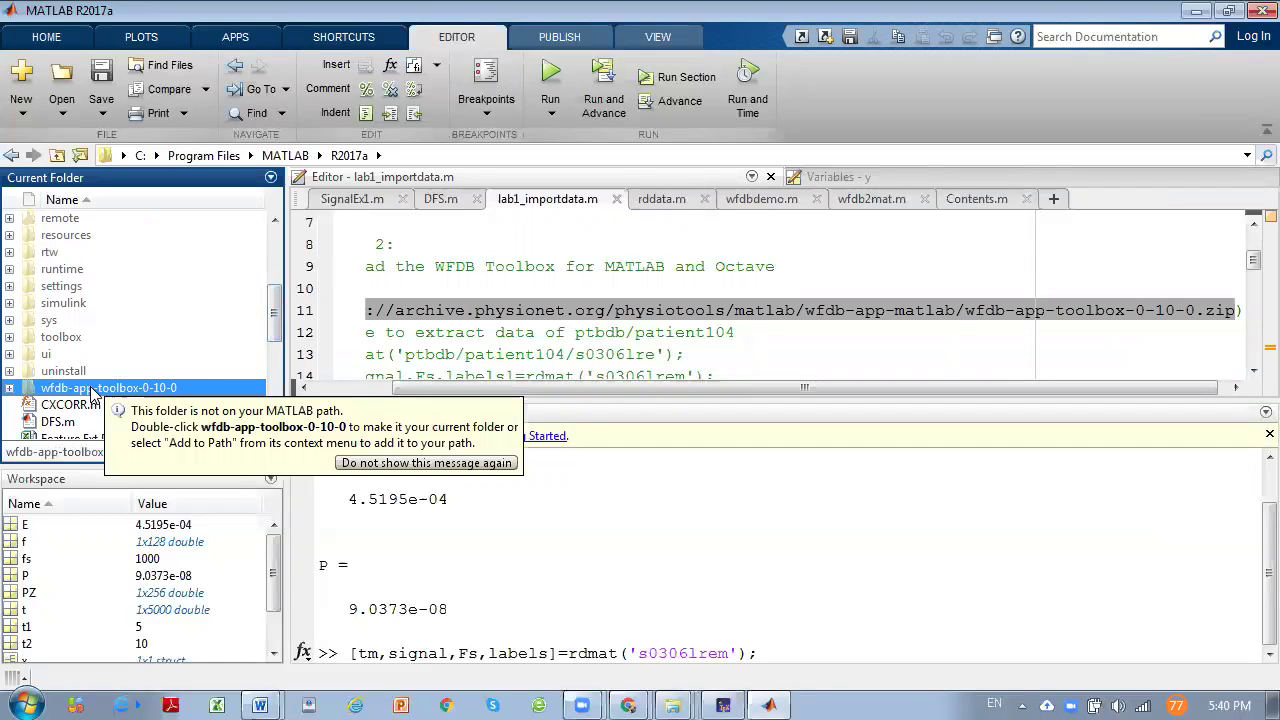
double_click(90, 390)
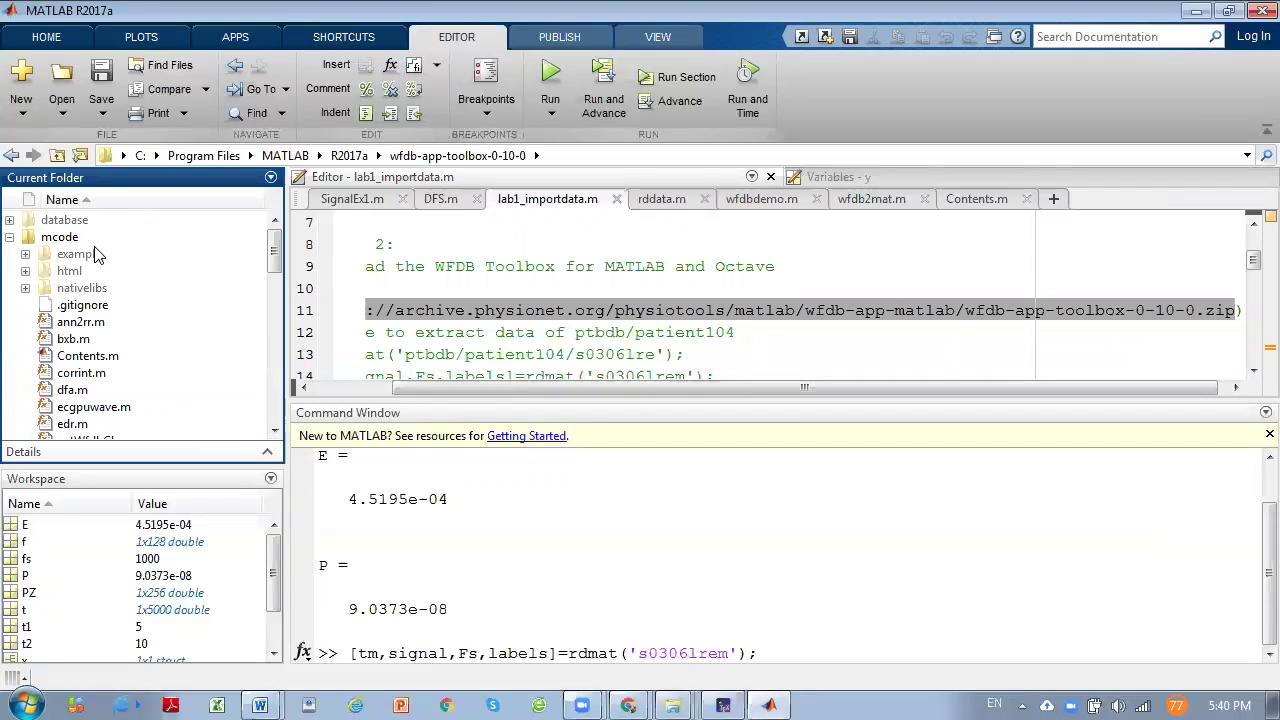
mouse_move(95, 254)
left_click(52, 37)
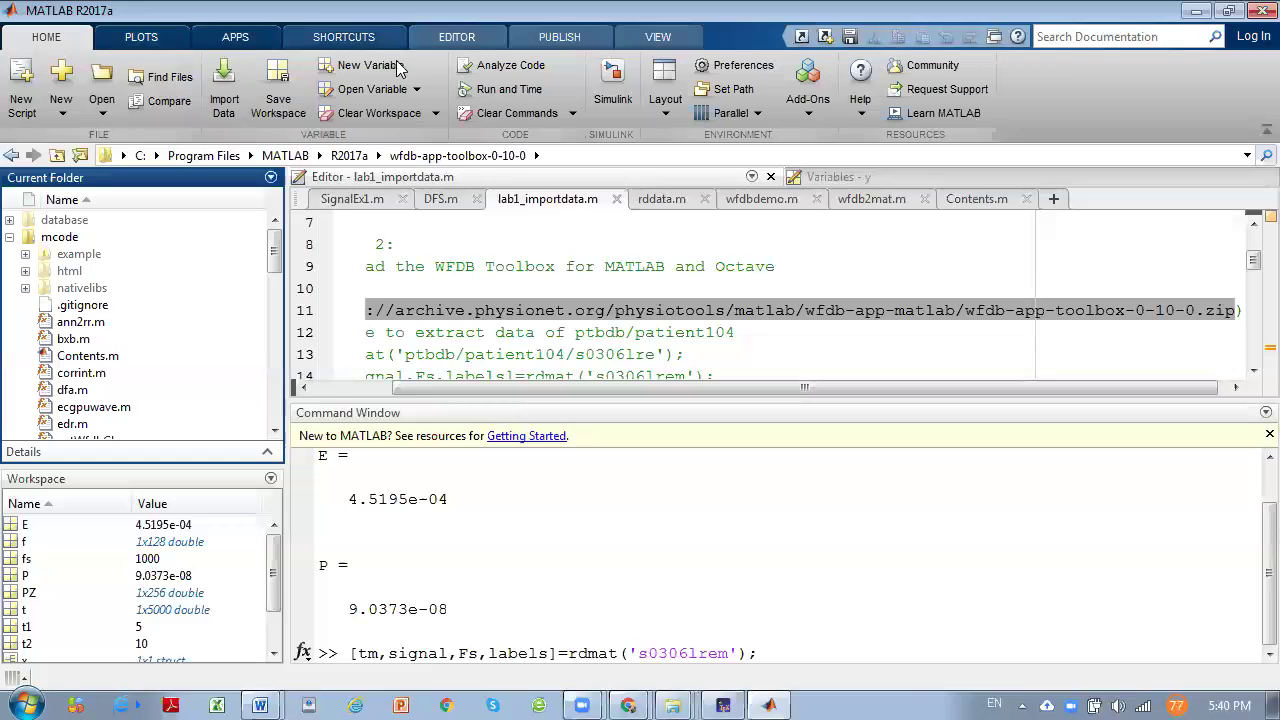
- Add wfdb-app-toolbox-0-10-0\mcode to the search path, save, and close Set Path
left_click(730, 92)
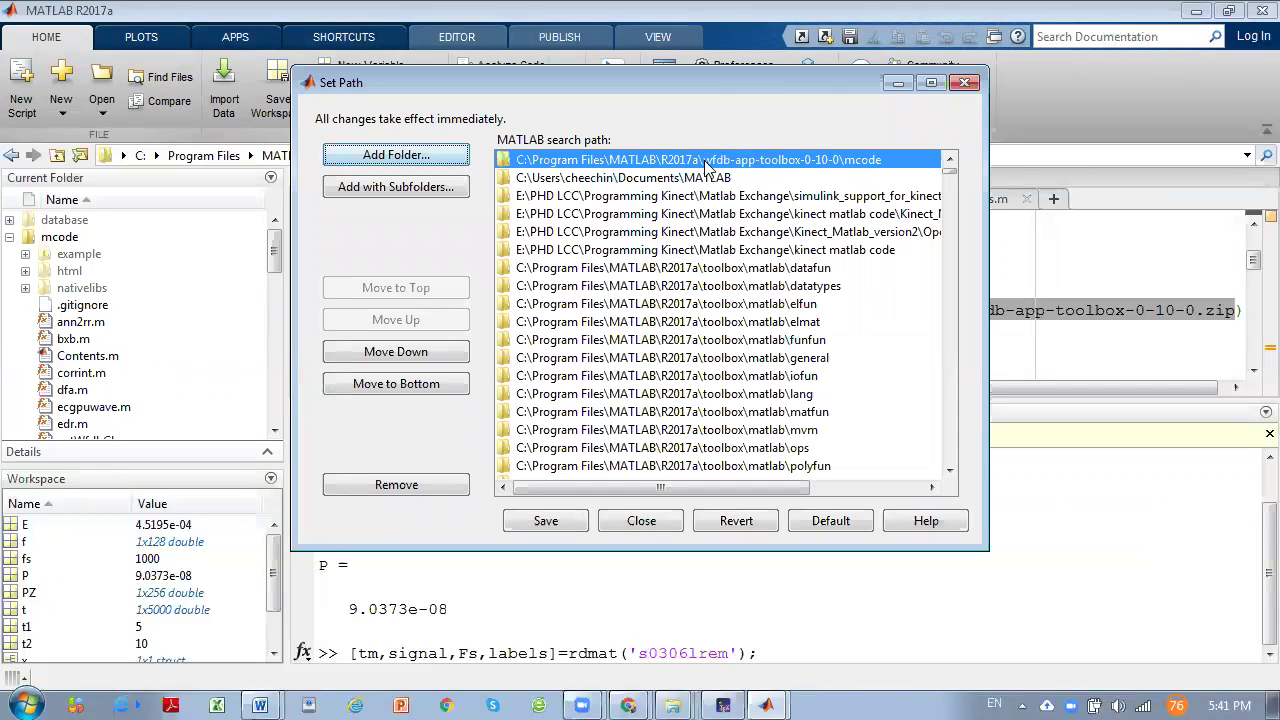
left_click(405, 162)
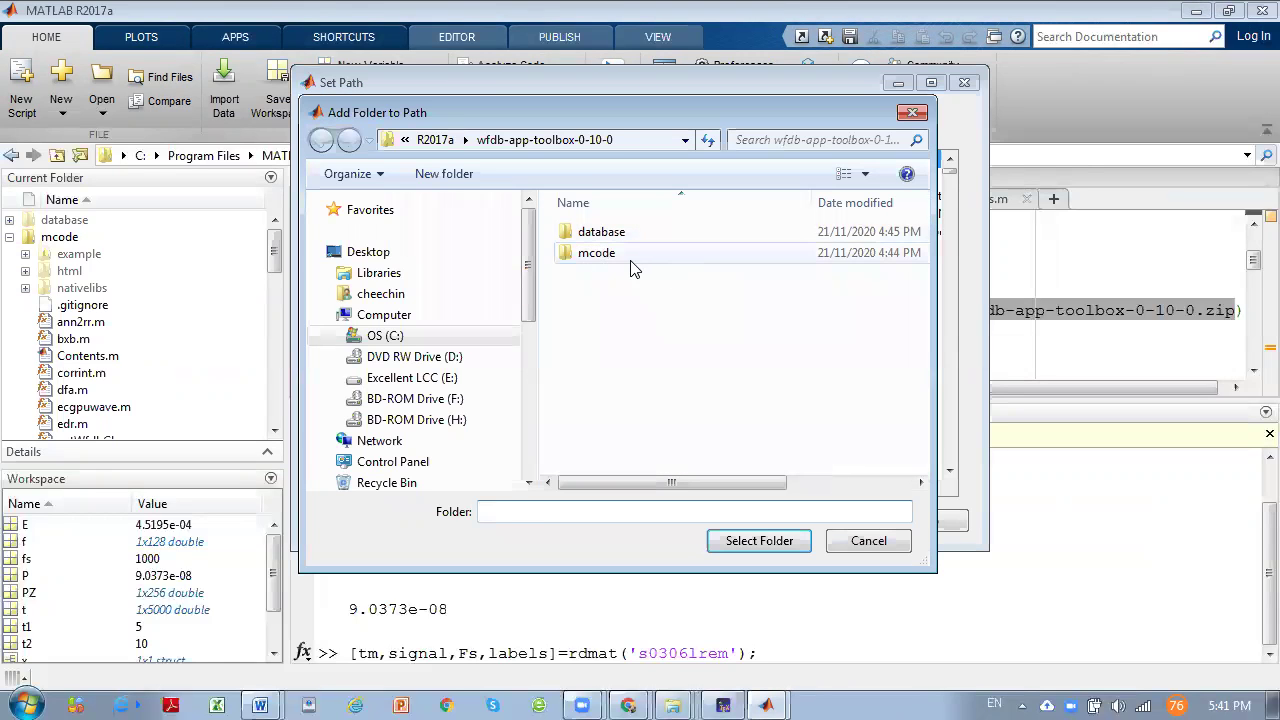
left_click(631, 261)
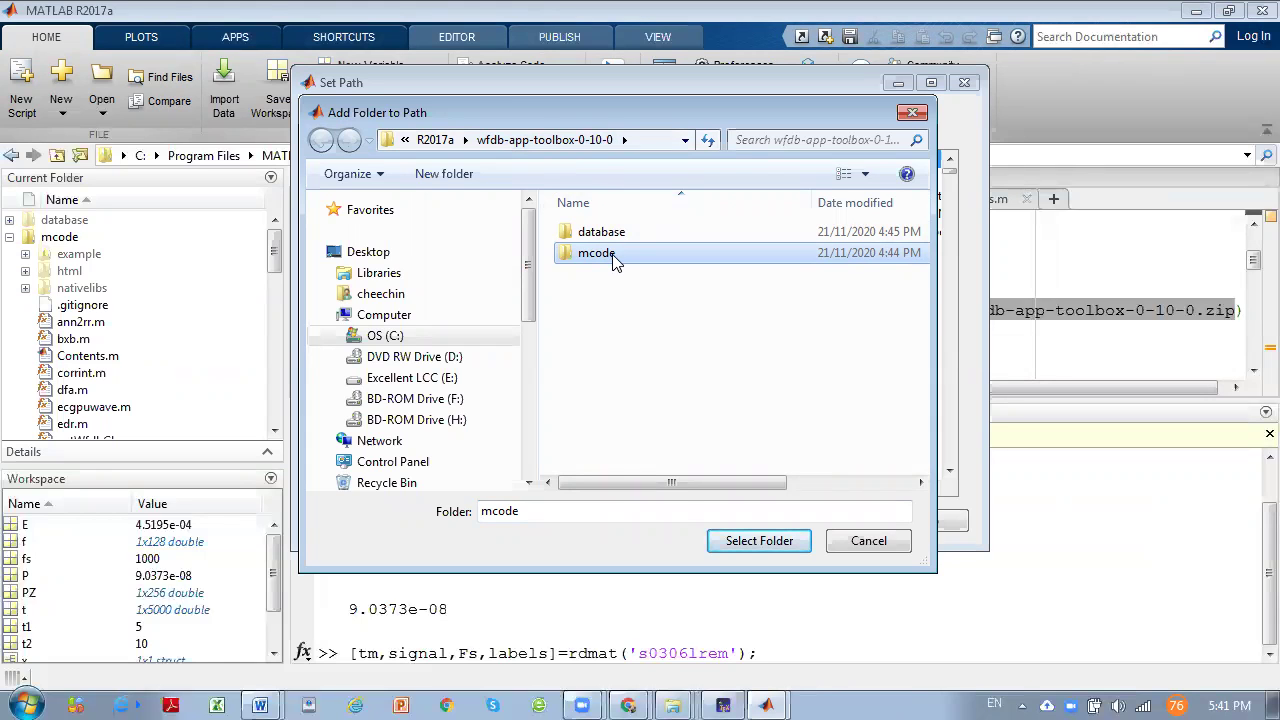
left_click(755, 549)
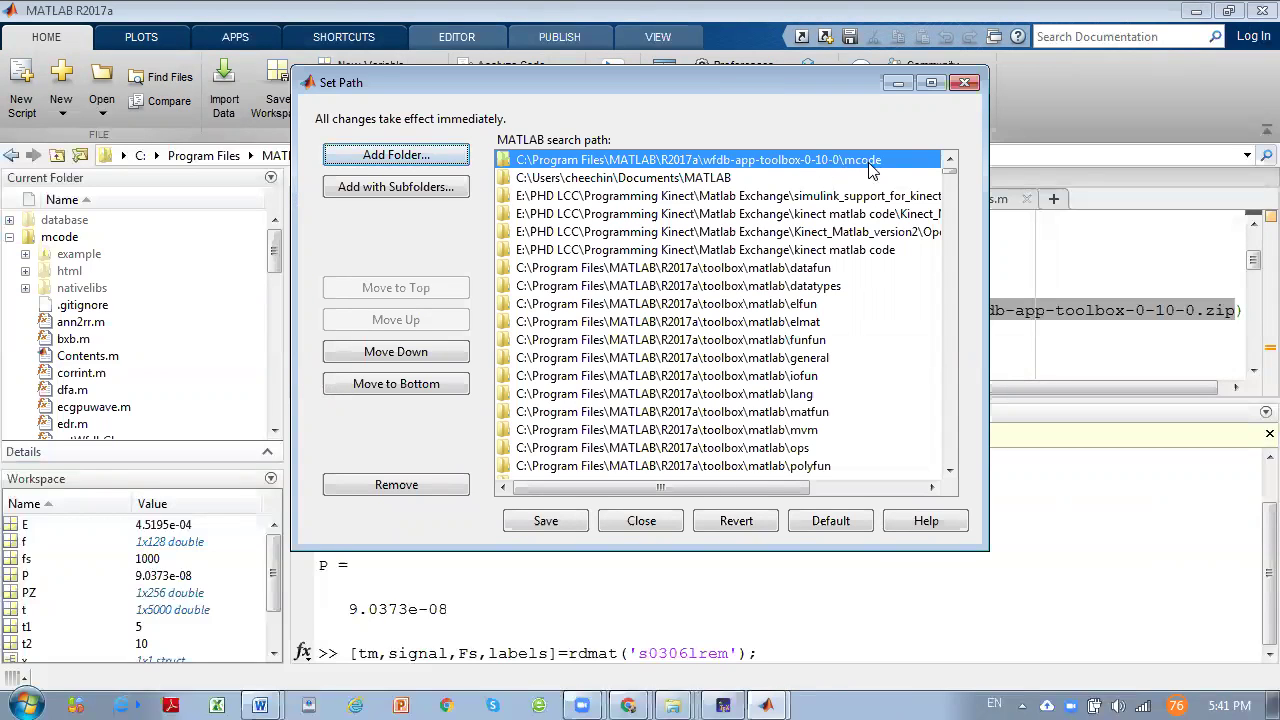
left_click(550, 521)
left_click(634, 524)
left_click(634, 524)
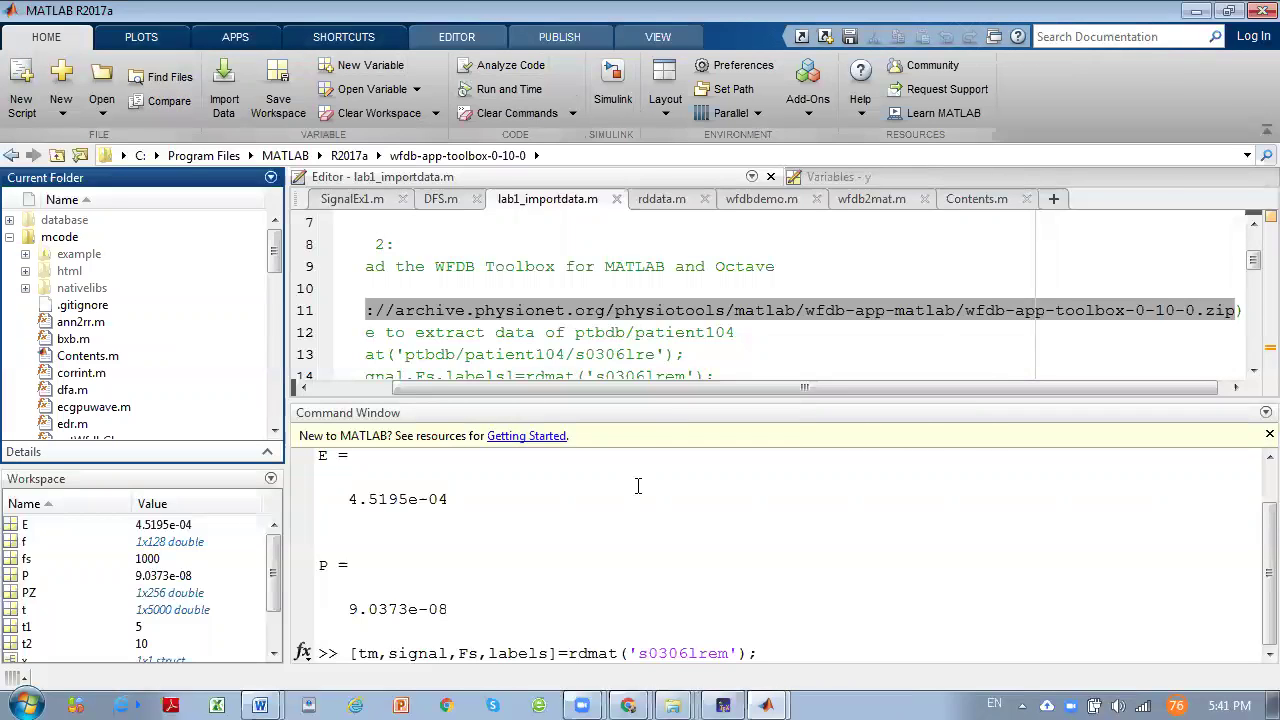
- Scroll to the commented wfdb2mat instructions and try selecting line 13
left_click(697, 332)
scroll(719, 349, "down", 1)
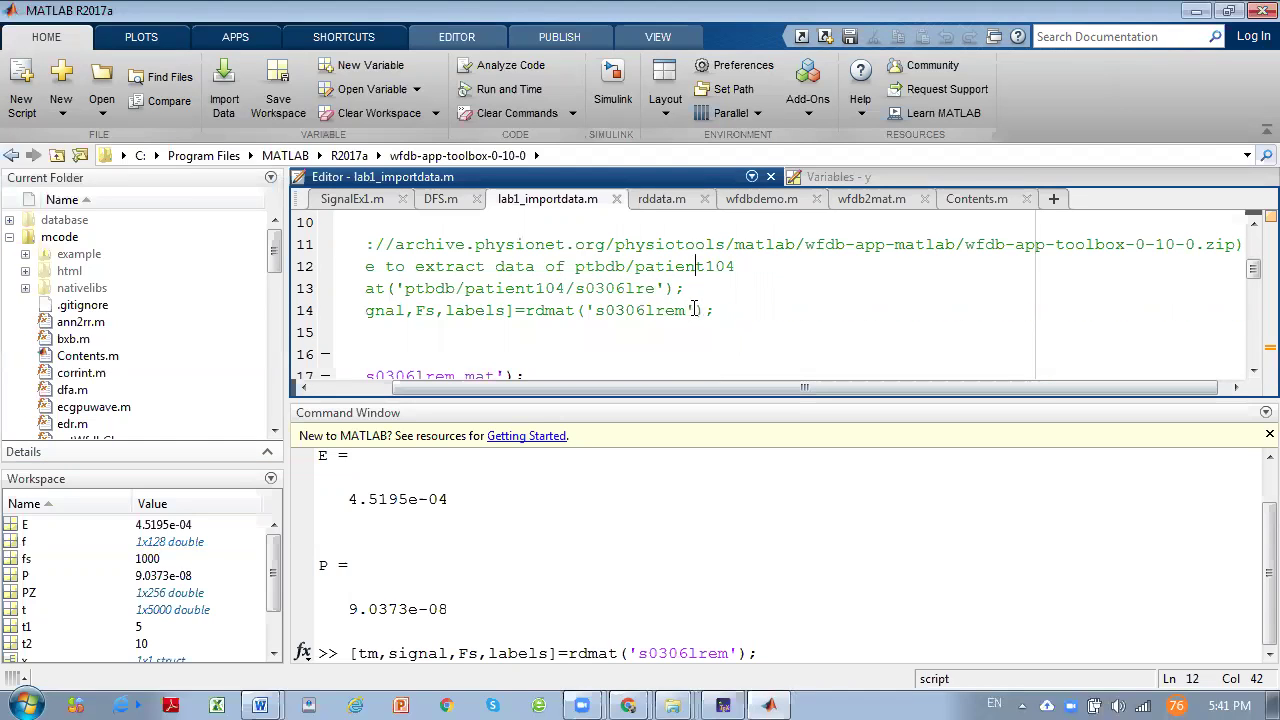
left_click_drag(712, 310, 393, 290)
left_click(386, 289)
right_click(764, 290)
key("Escape")
right_click(393, 290)
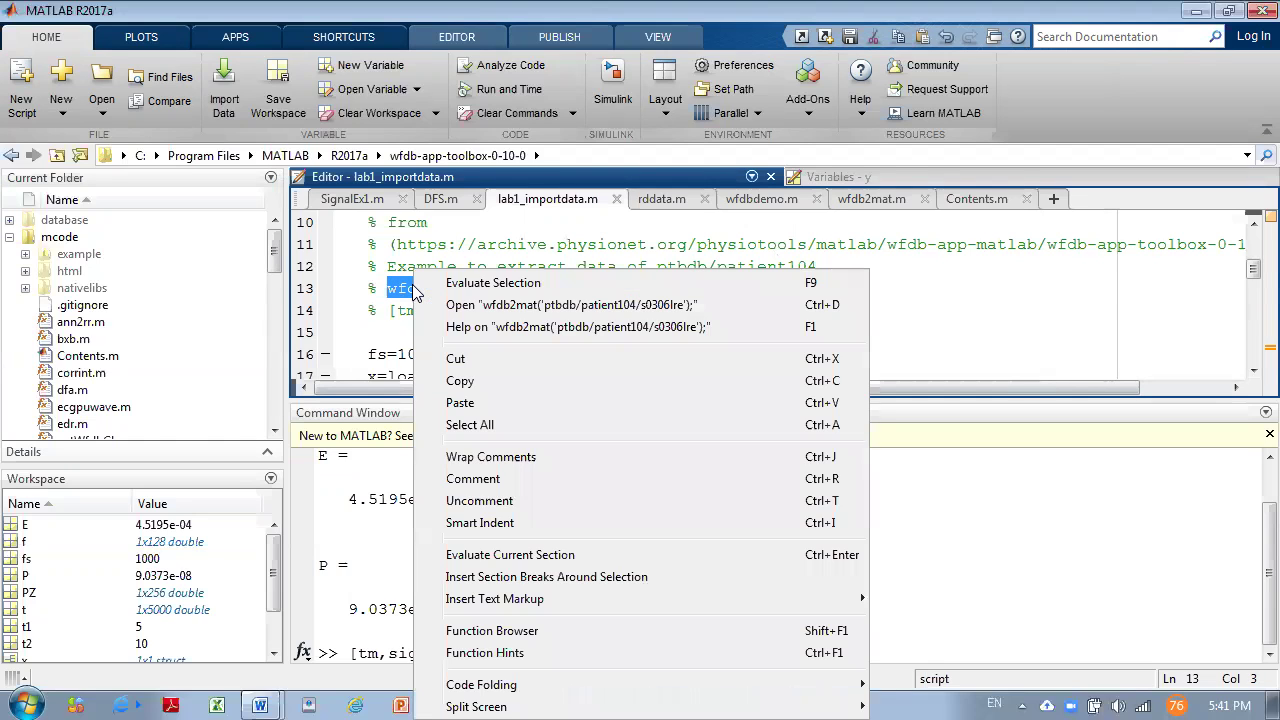
key("Escape")
right_click(386, 291)
key("Escape")
- Evaluate the selected wfdb2mat('ptbdb/patient104/s0306lre') call
left_click_drag(386, 289, 762, 289)
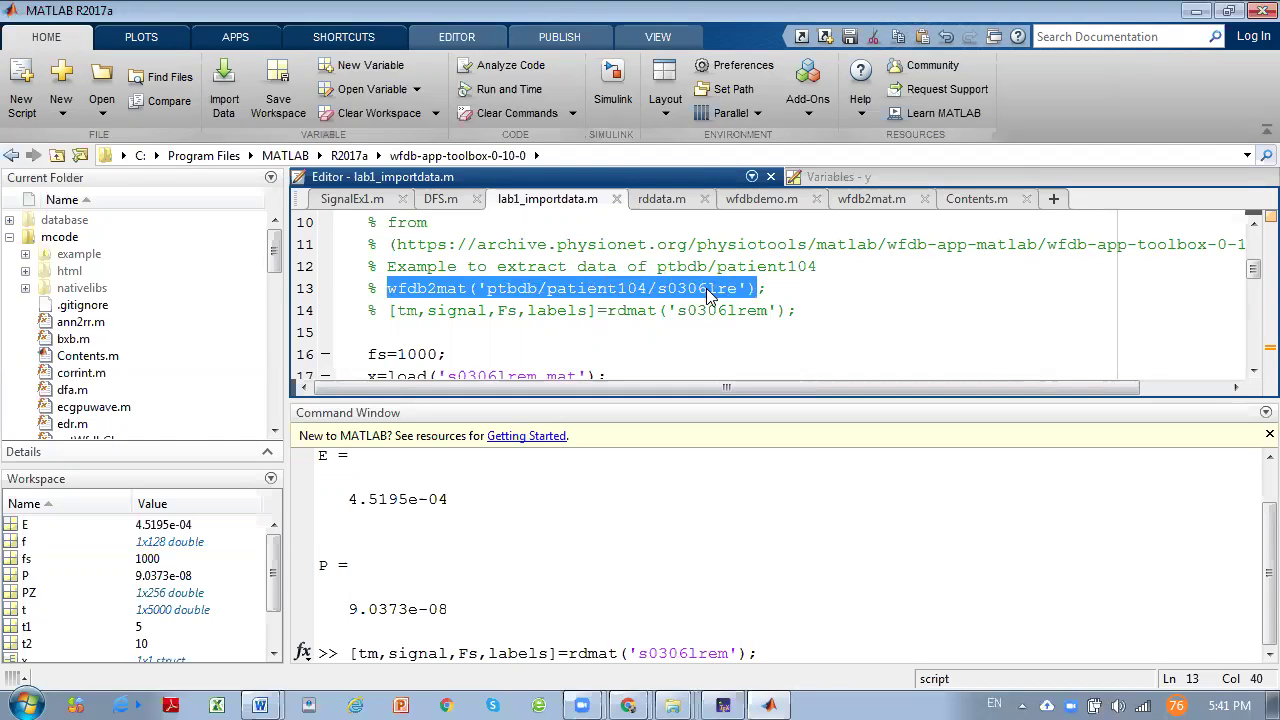
right_click(498, 284)
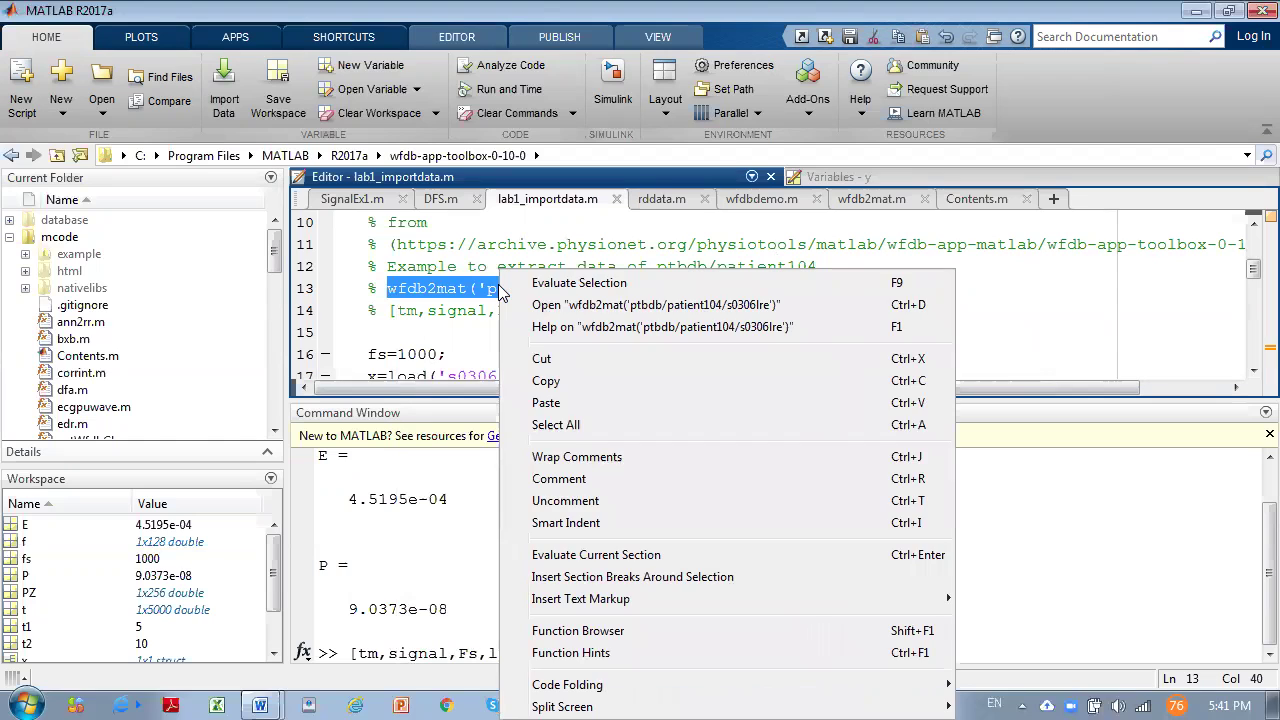
left_click(561, 284)
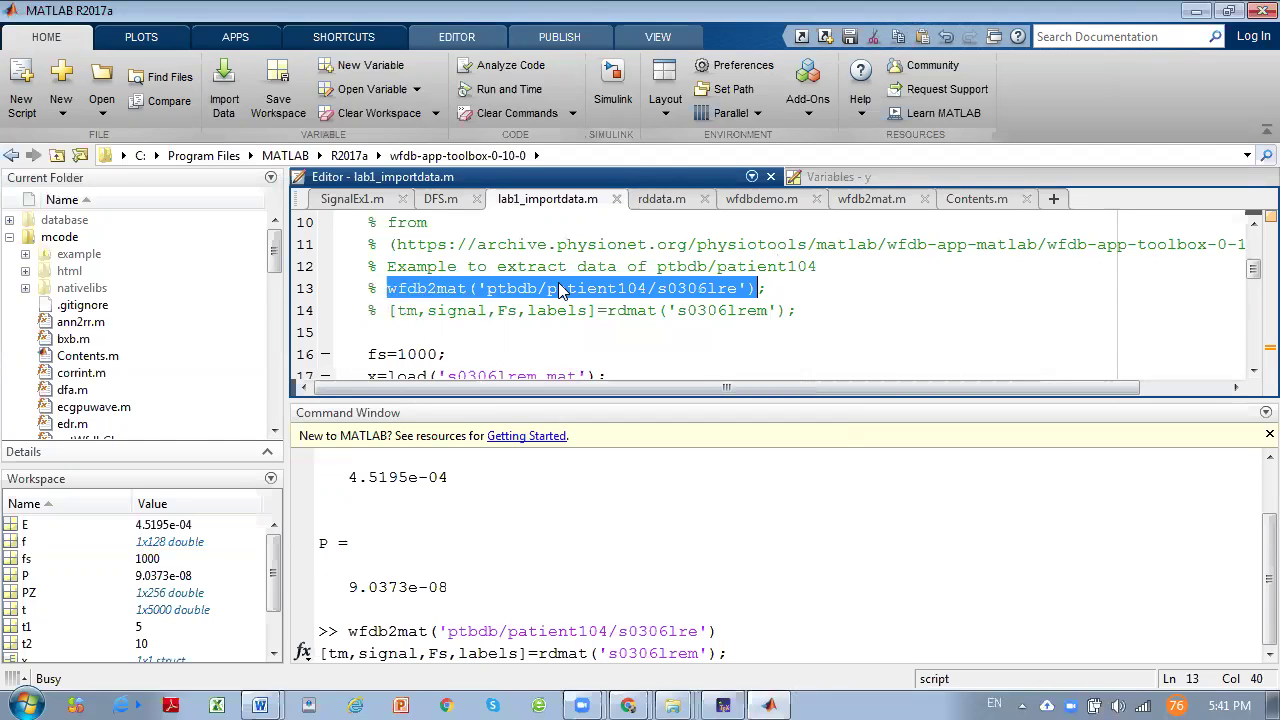
left_click_drag(270, 256, 274, 340)
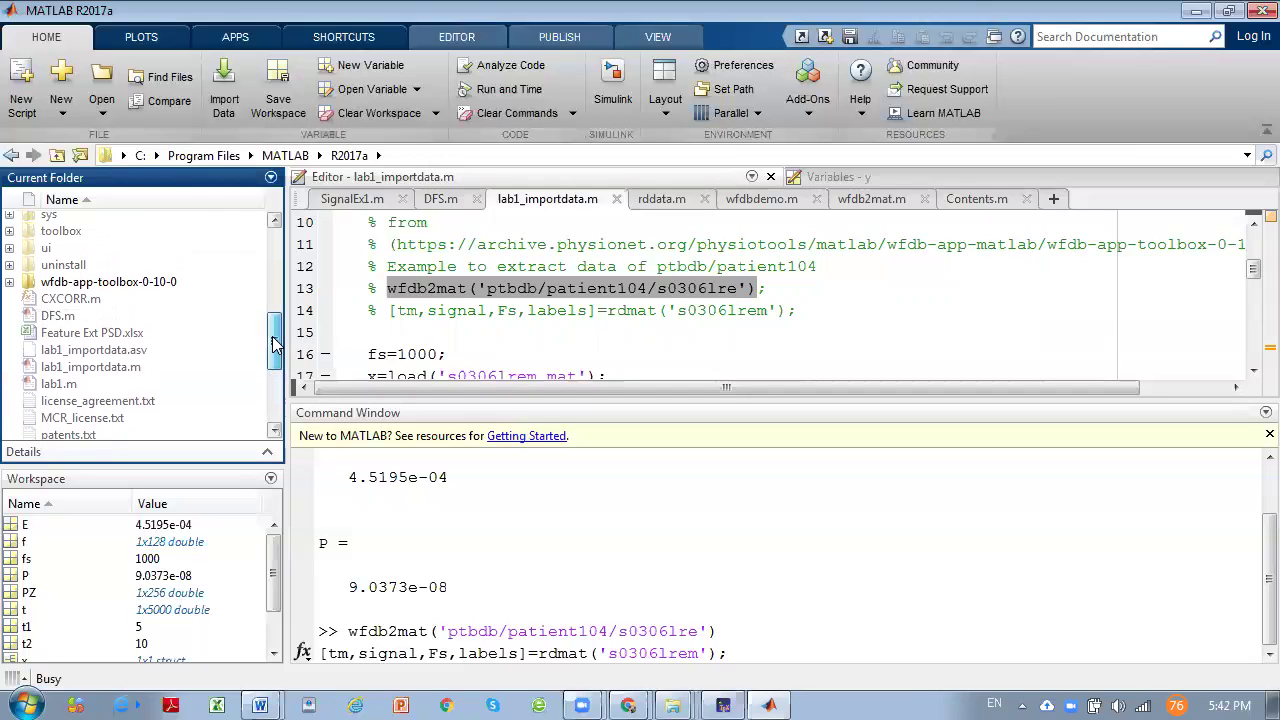
- Discard the unrun rdmat command and scroll the wfdb-app-toolbox-0-10-0 folder to locate s0306lrem.mat
left_click(168, 281)
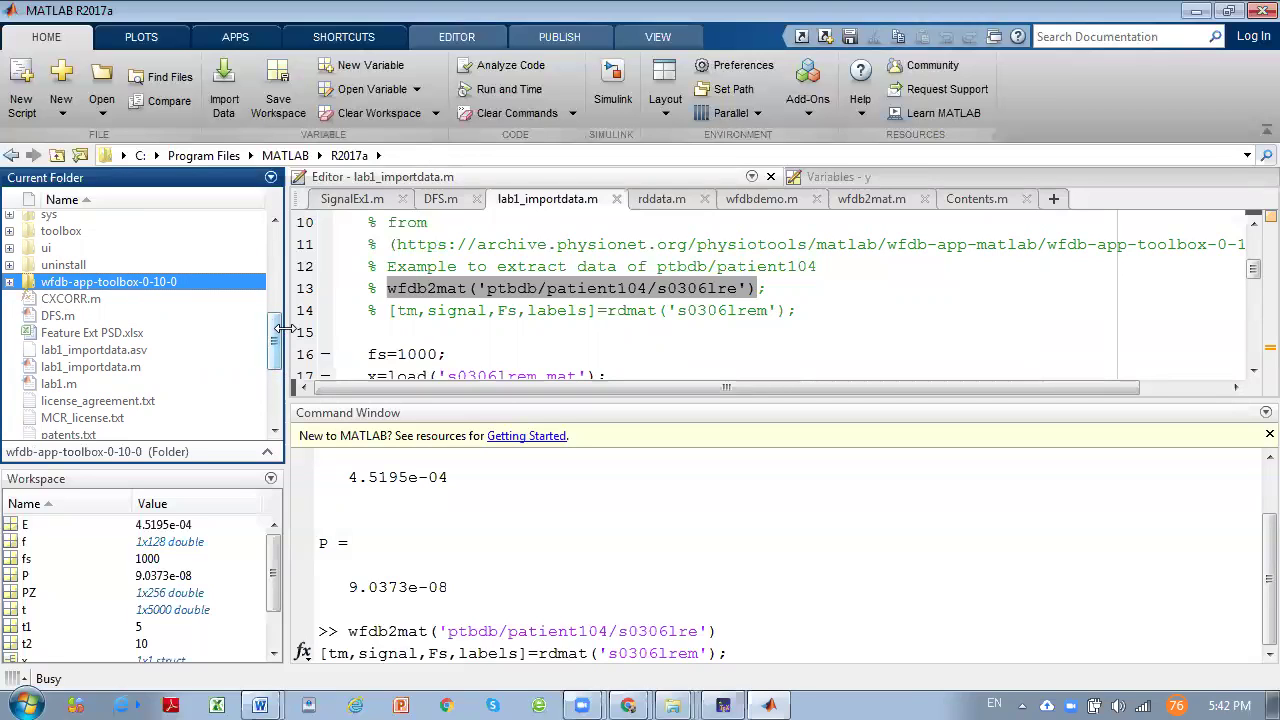
left_click(762, 652)
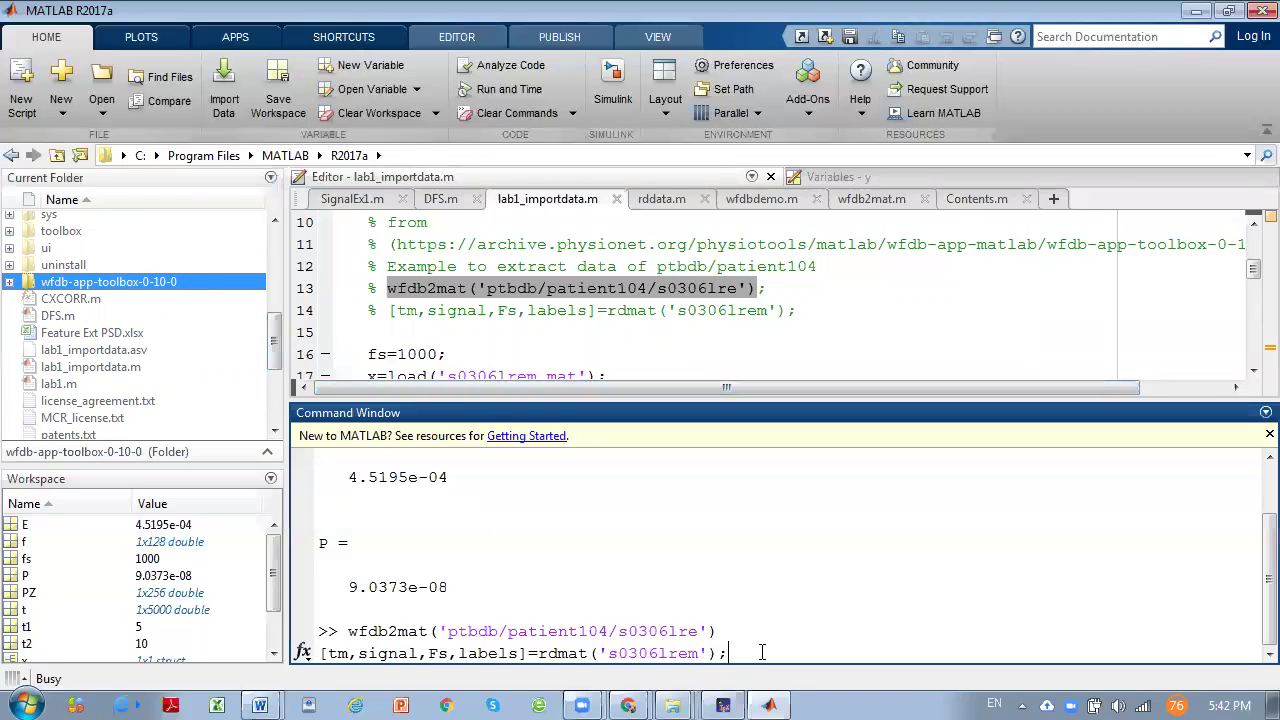
key("Escape")
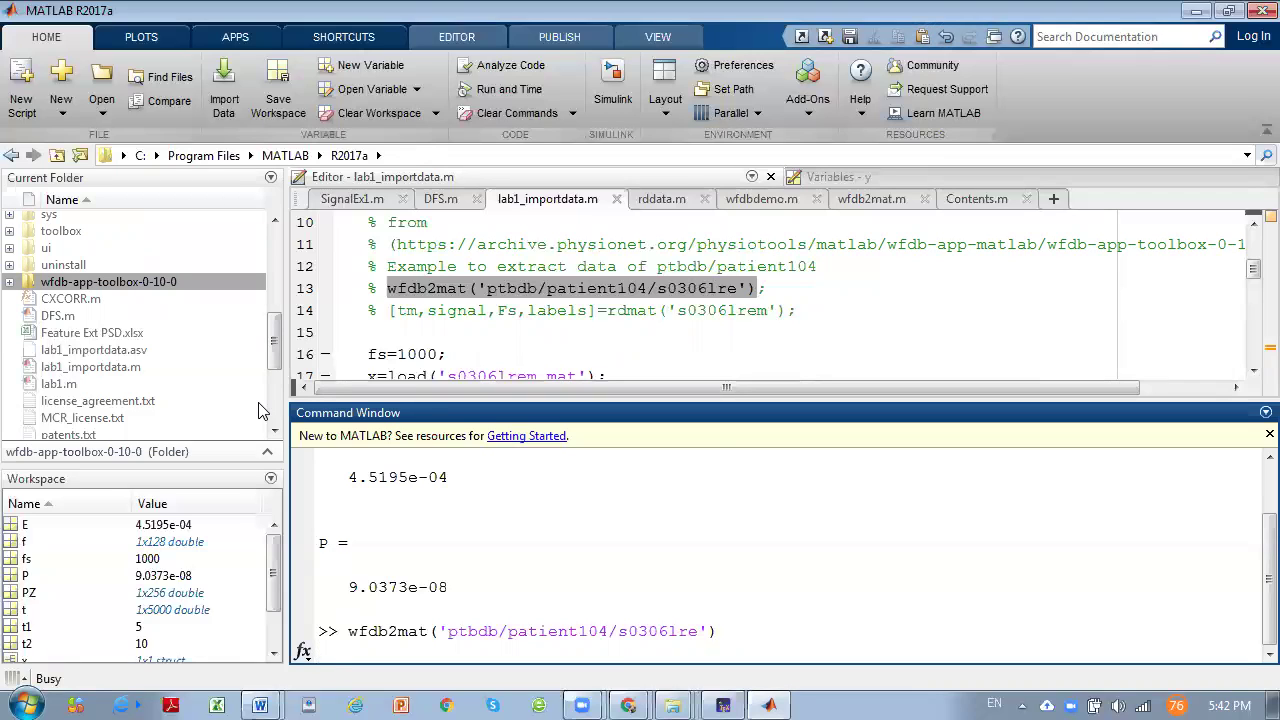
mouse_move(276, 360)
left_mouse_down()
mouse_move(276, 400)
mouse_move(276, 380)
left_mouse_up()
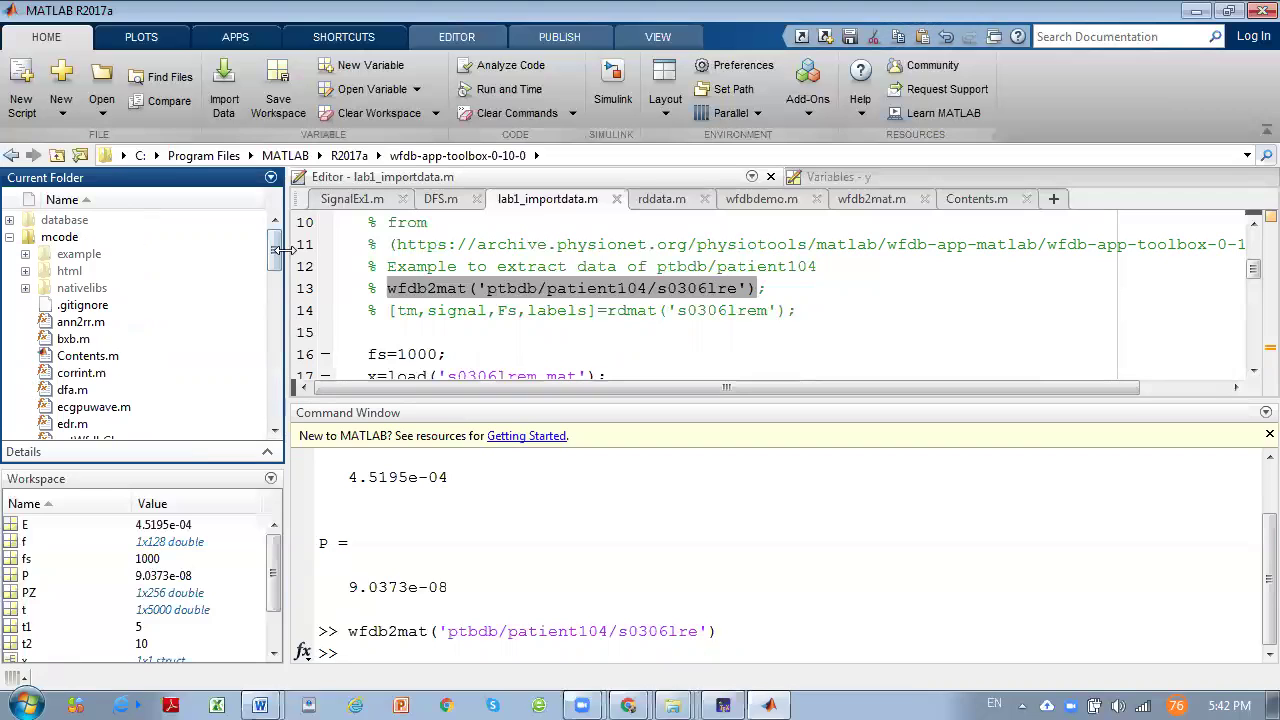
left_click_drag(277, 263, 277, 420)
- Prefix s0306lrem.mat on line 17 with the copied wfdb-app-toolbox-0-10-0 folder path
left_click(92, 432)
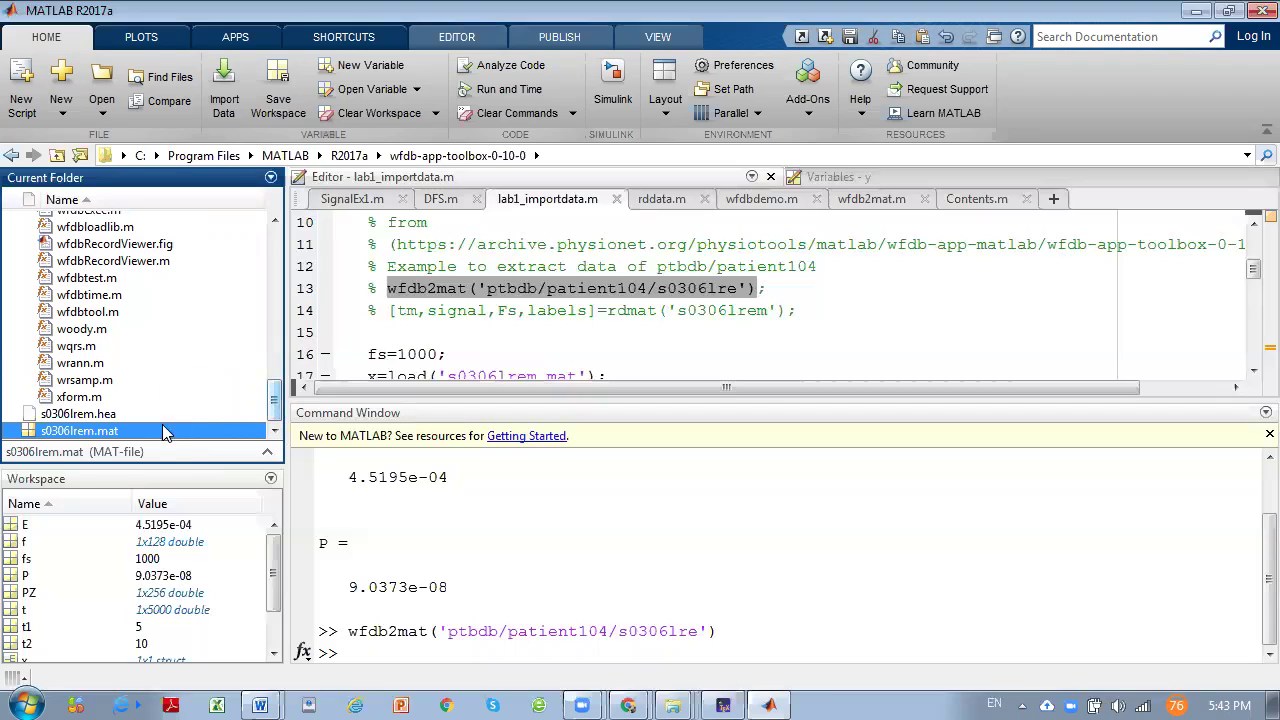
left_click(453, 314)
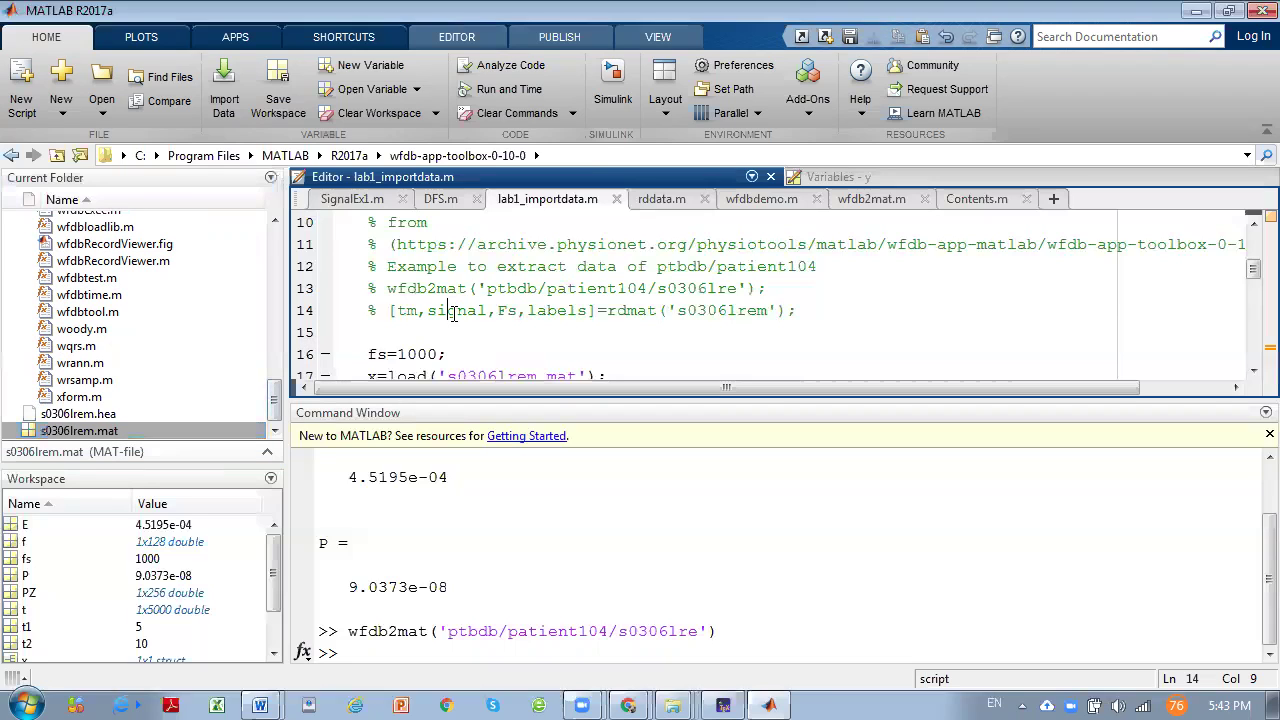
left_click(588, 151)
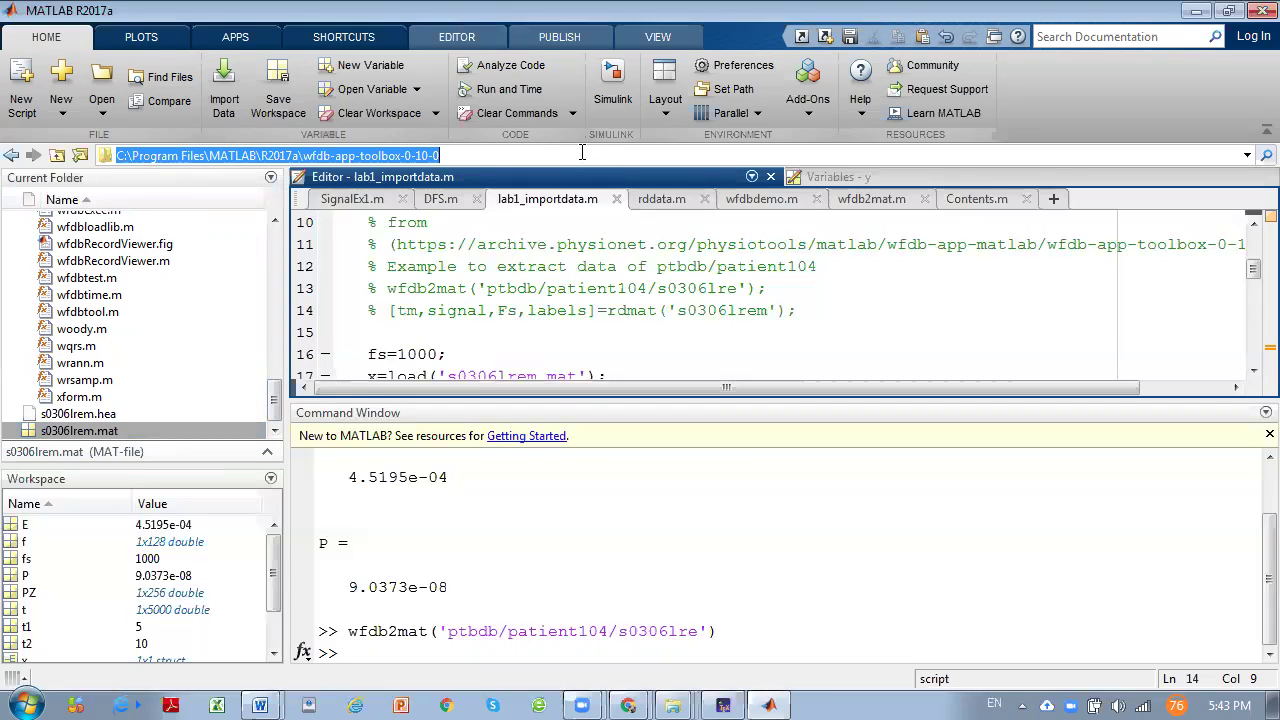
key("Escape")
left_click(447, 310)
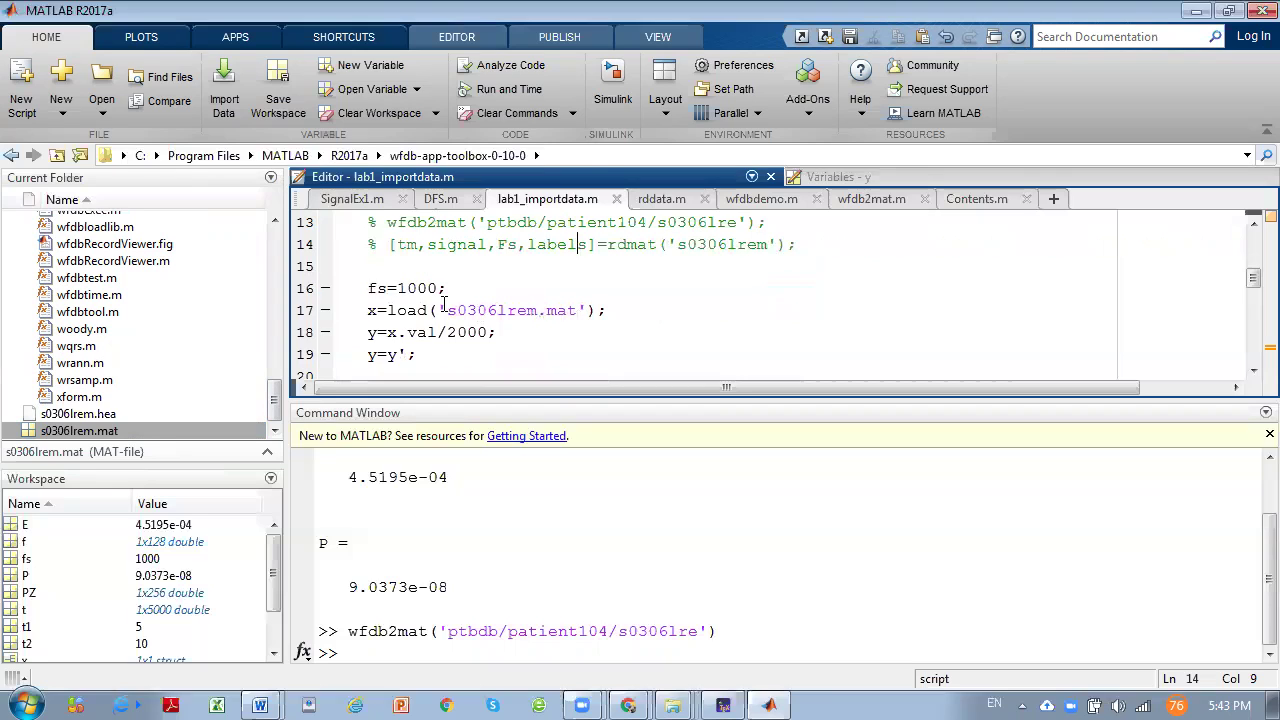
key("ctrl+v")
key("End")
type(";")
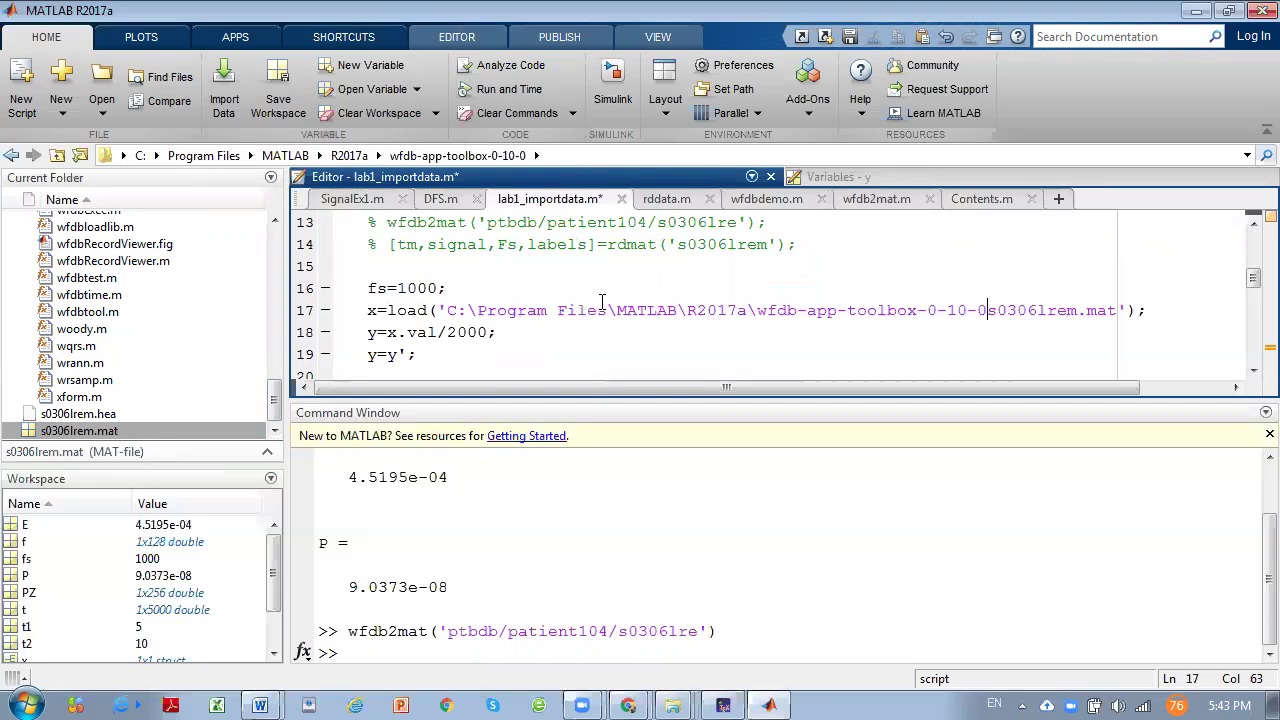
type("\\")
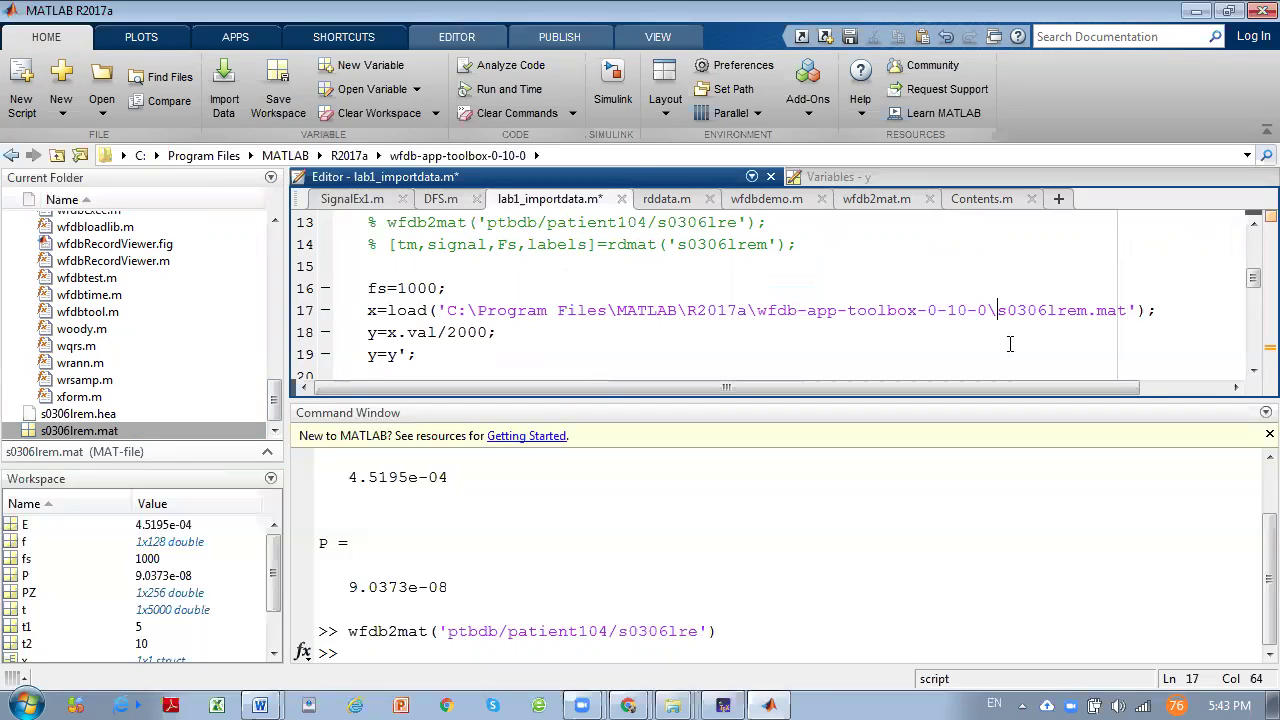
left_click(620, 330)
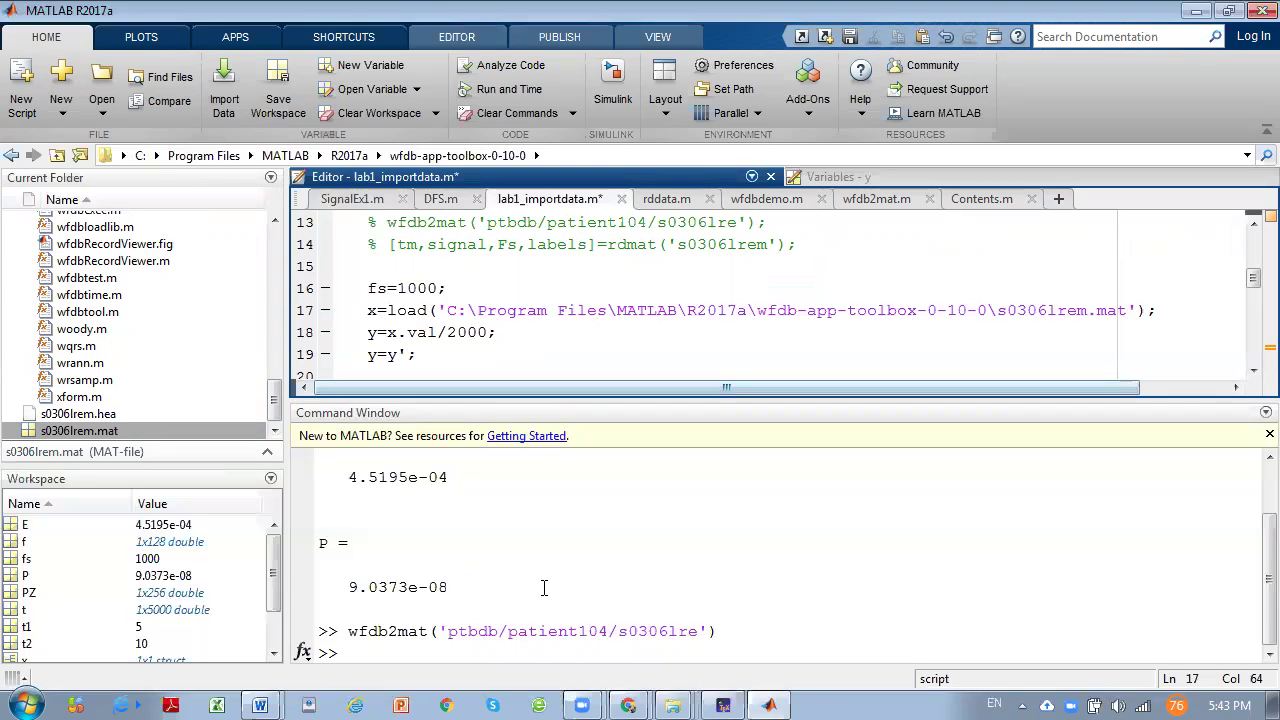
- Clear the workspace, save and run lab1_importdata.m with Change Folder, and maximize Figure 1
left_click(801, 37)
key("Down")
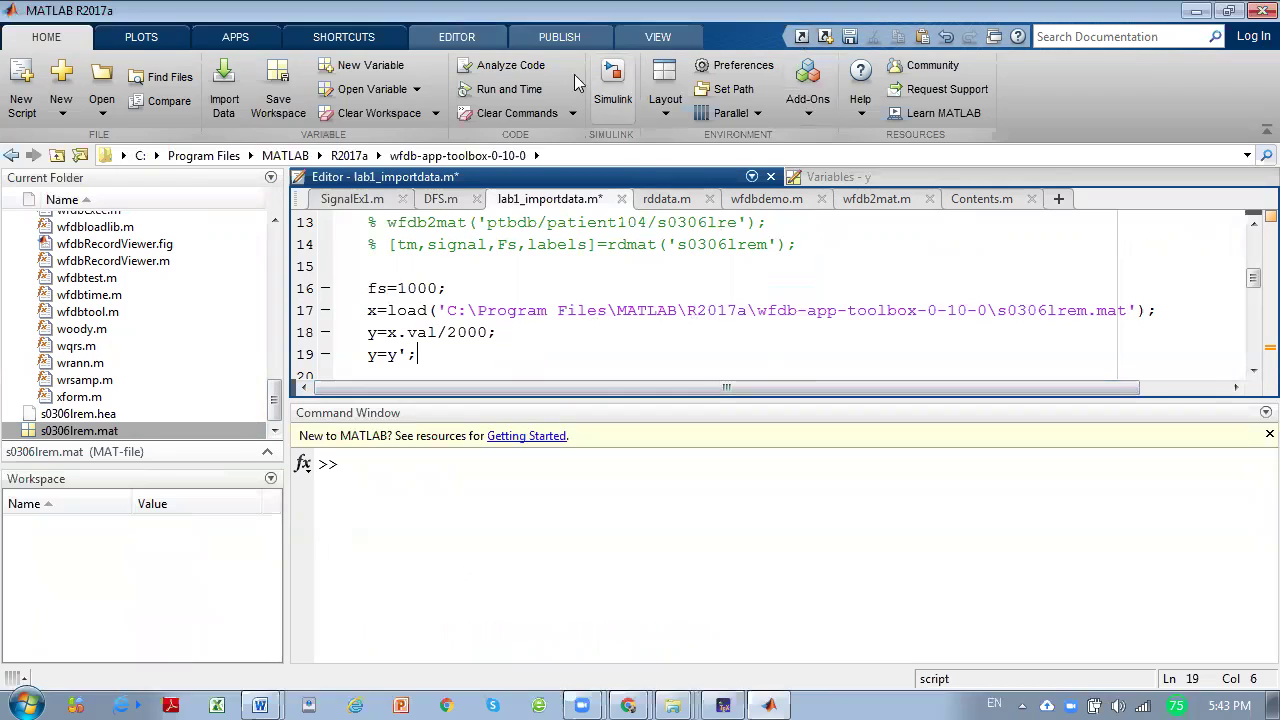
left_click(456, 37)
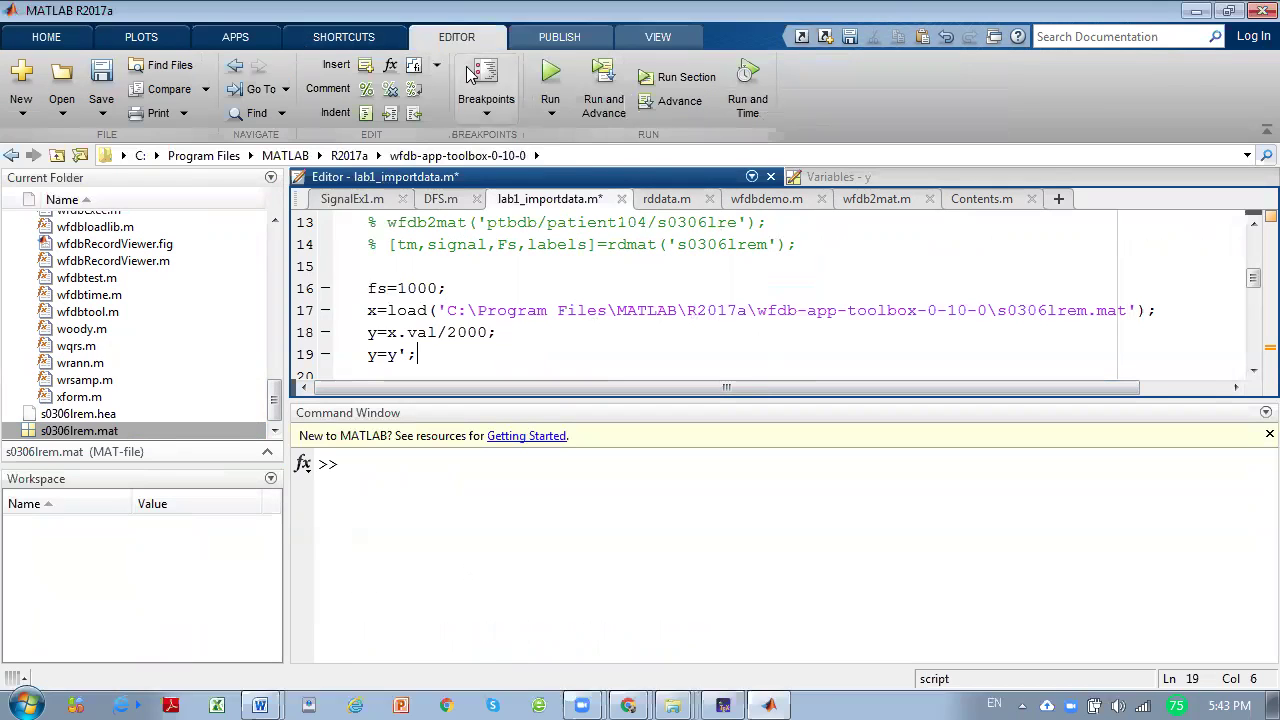
left_click(545, 64)
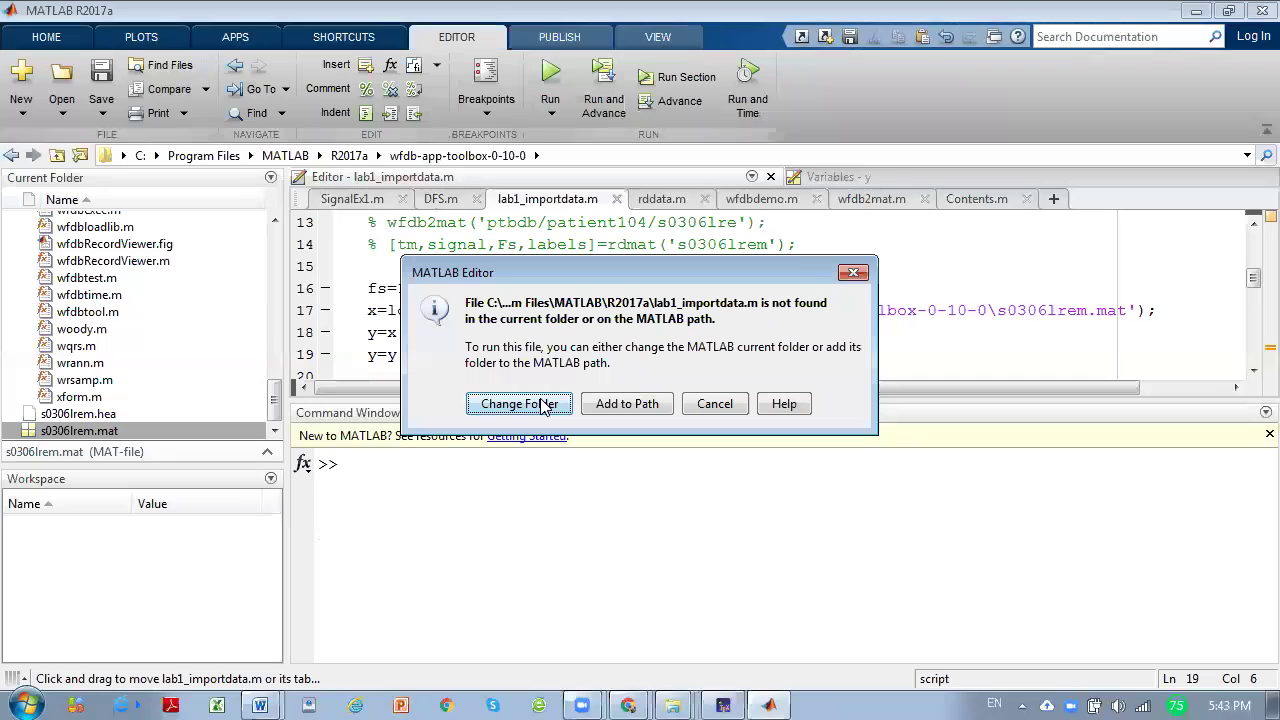
left_click(519, 404)
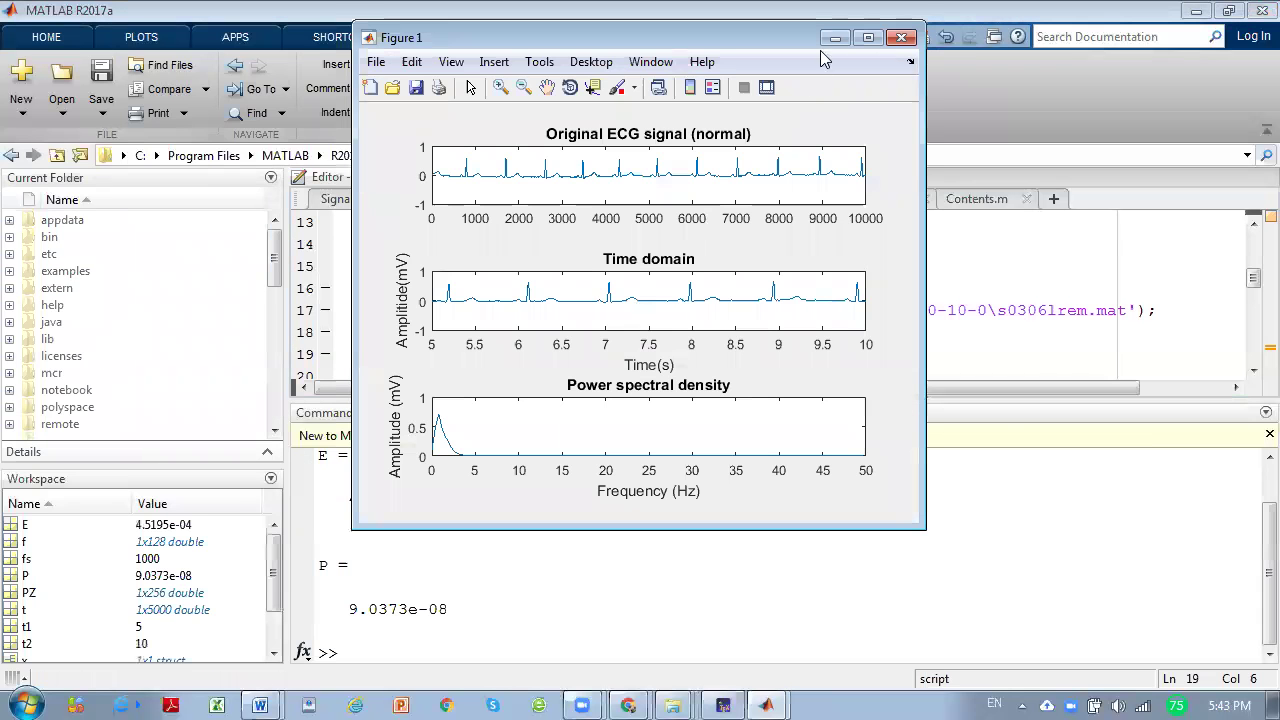
left_click(867, 38)
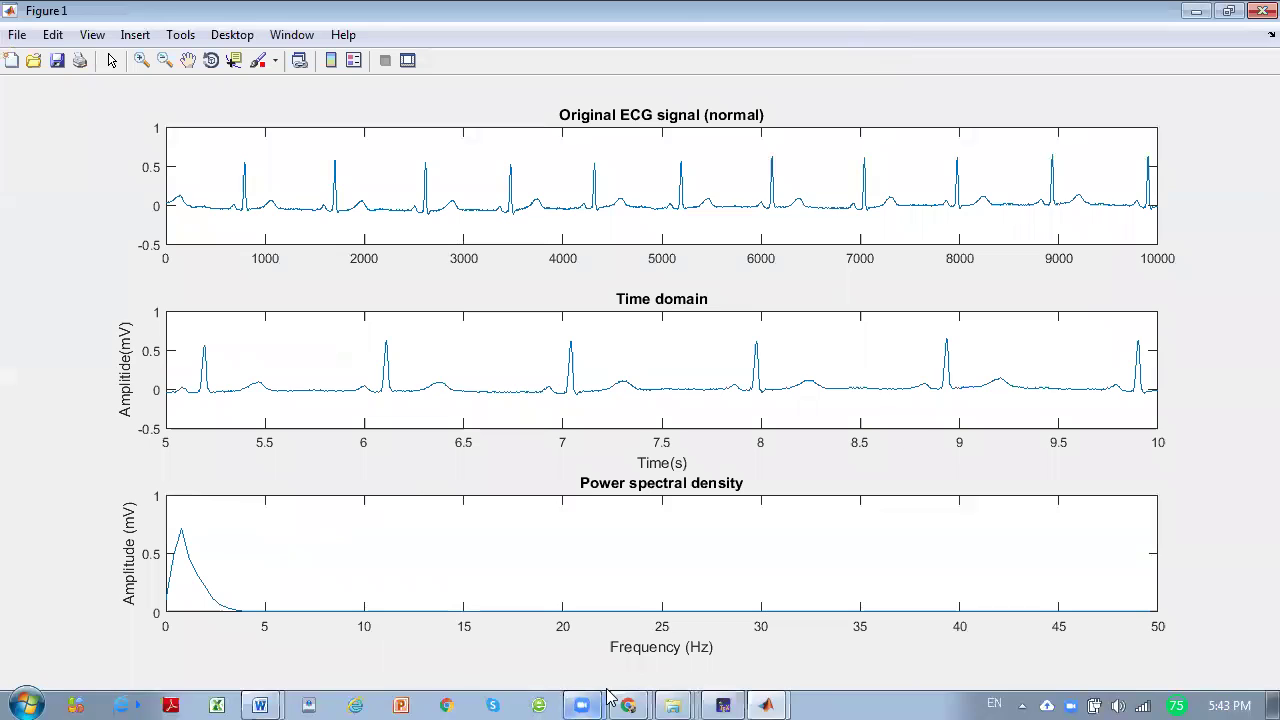